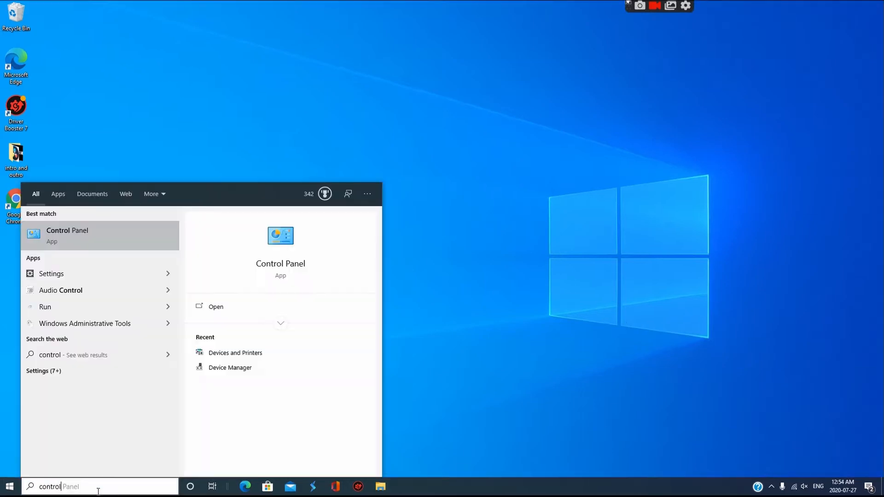
# Open the Control Panel and go to Power Options under Hardware and Sound
pyautogui.press('Return')
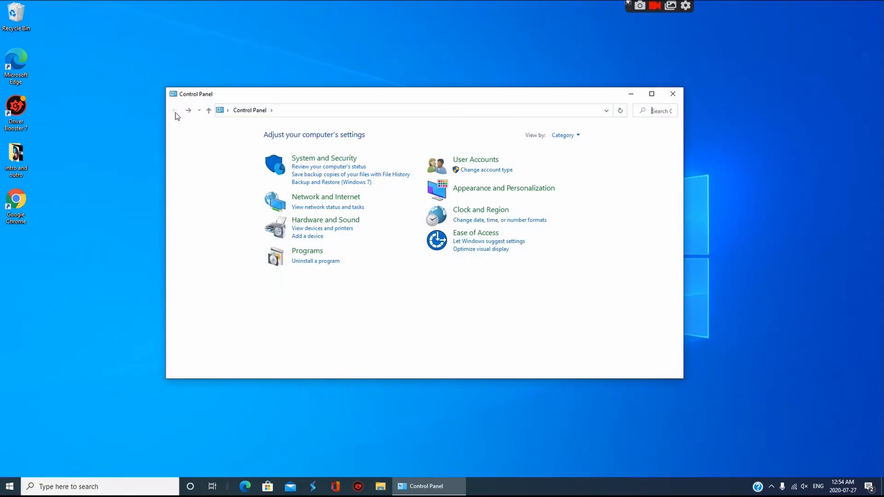
pyautogui.click(487, 198)
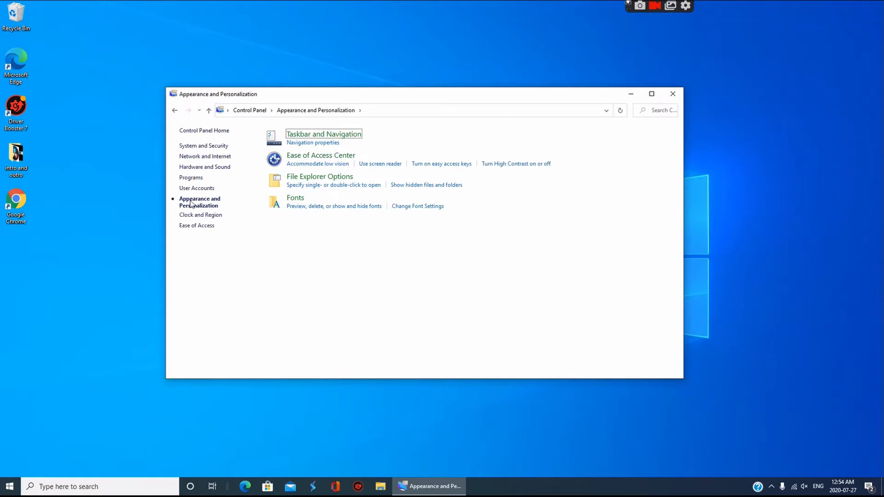
pyautogui.click(196, 168)
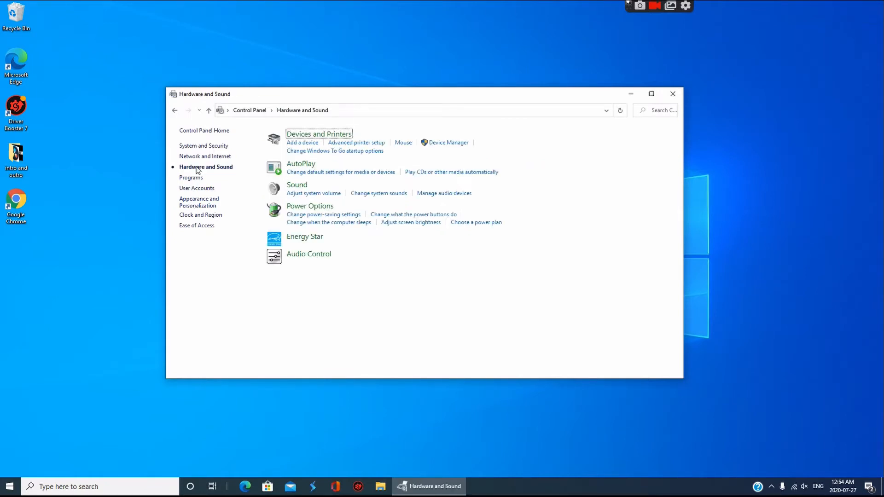
pyautogui.click(326, 209)
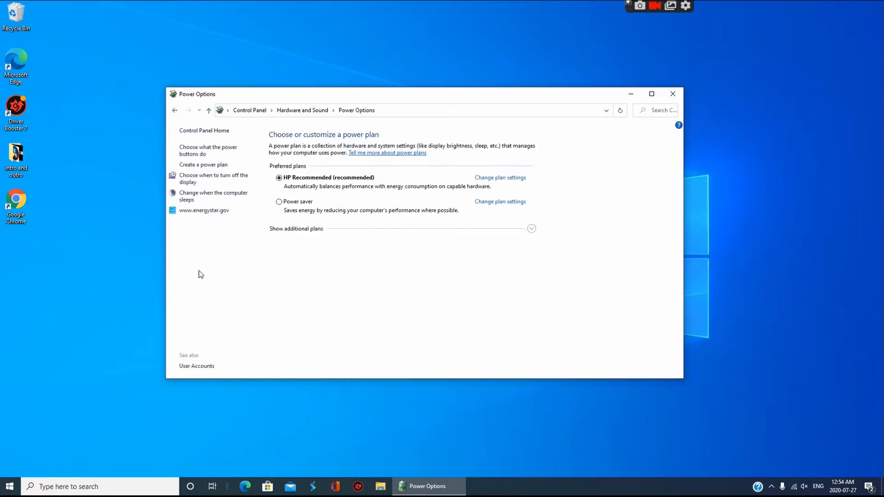
# Show the additional power plans and activate the High performance plan, leaving its plan settings without changes
pyautogui.click(312, 223)
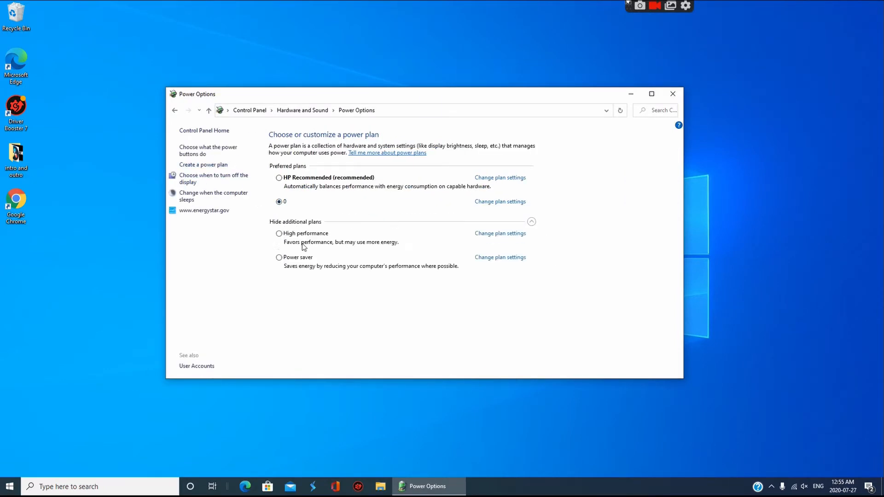
pyautogui.click(282, 235)
pyautogui.click(486, 235)
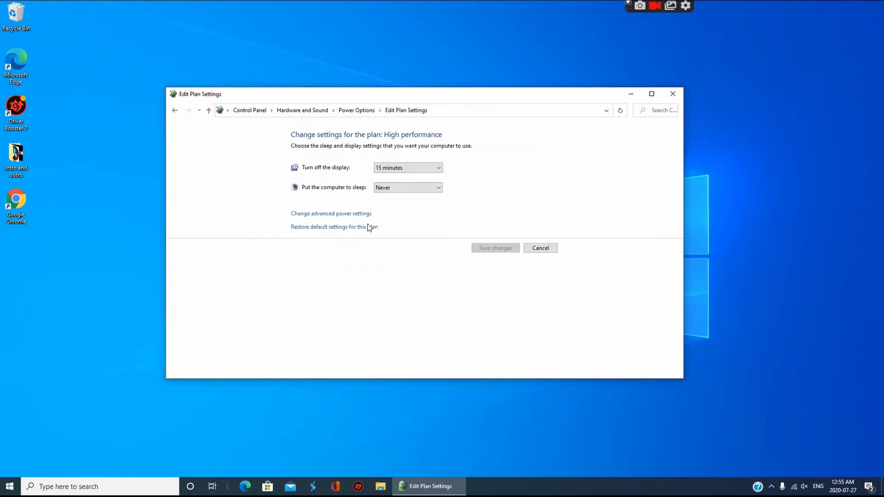
pyautogui.click(537, 248)
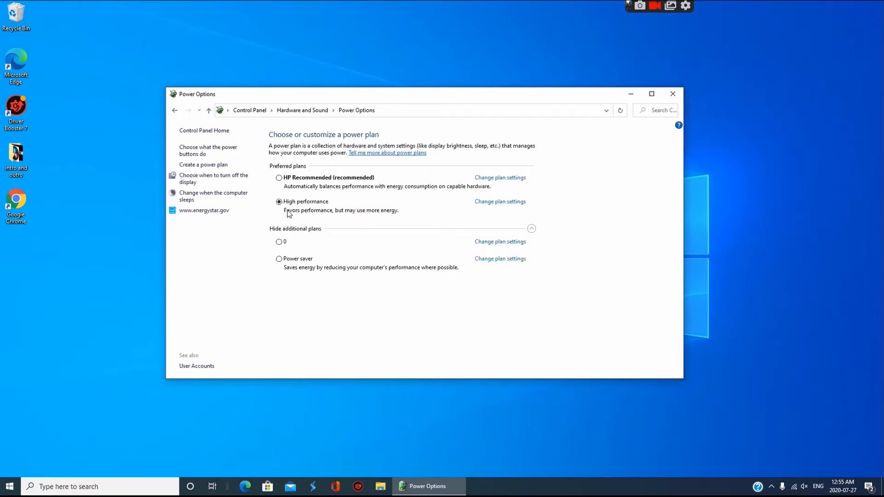
# In the High performance plan's advanced power settings, set the Intel(R) Graphics Power Plan to Maximum Performance
pyautogui.click(496, 203)
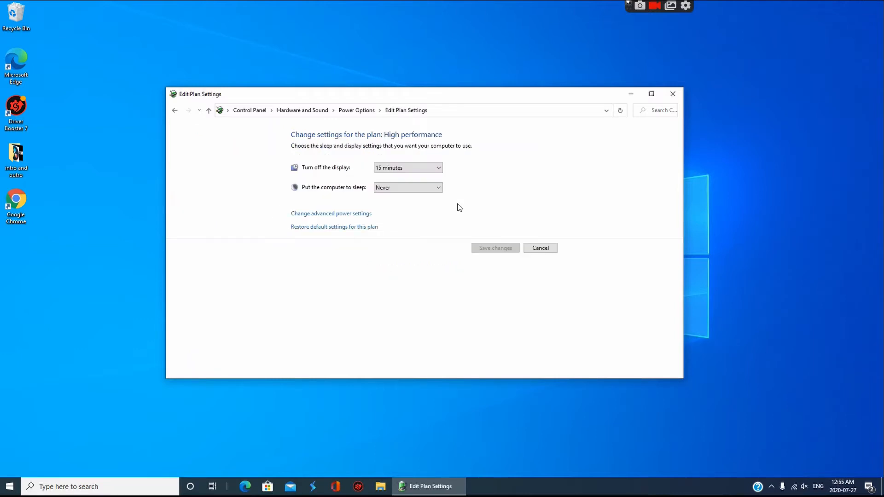
pyautogui.click(340, 215)
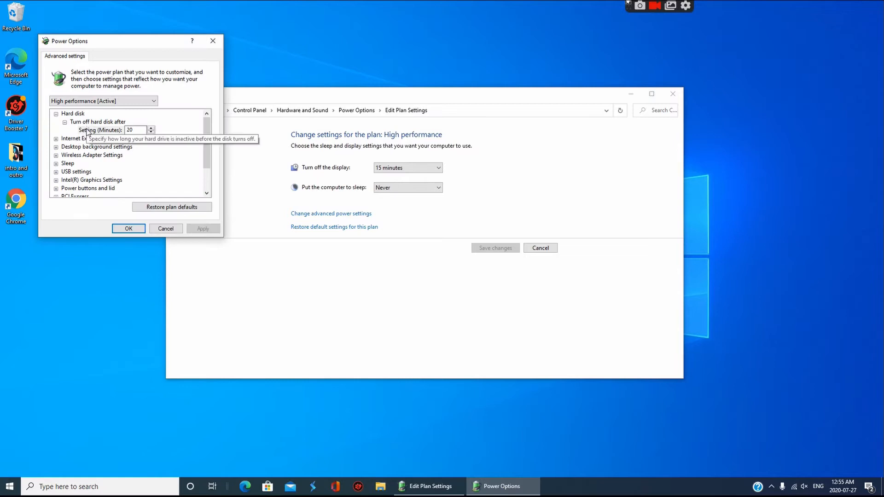
pyautogui.scroll(-2, 138, 140)
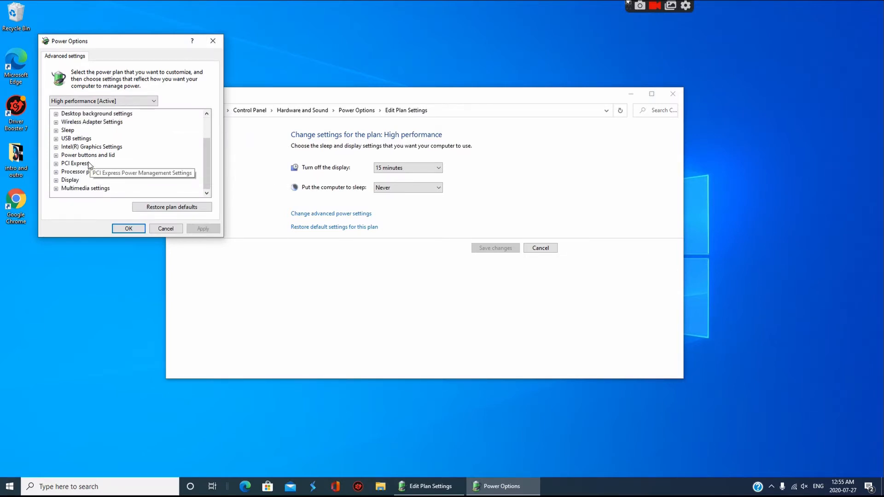
pyautogui.click(90, 148)
pyautogui.doubleClick(90, 148)
pyautogui.doubleClick(85, 155)
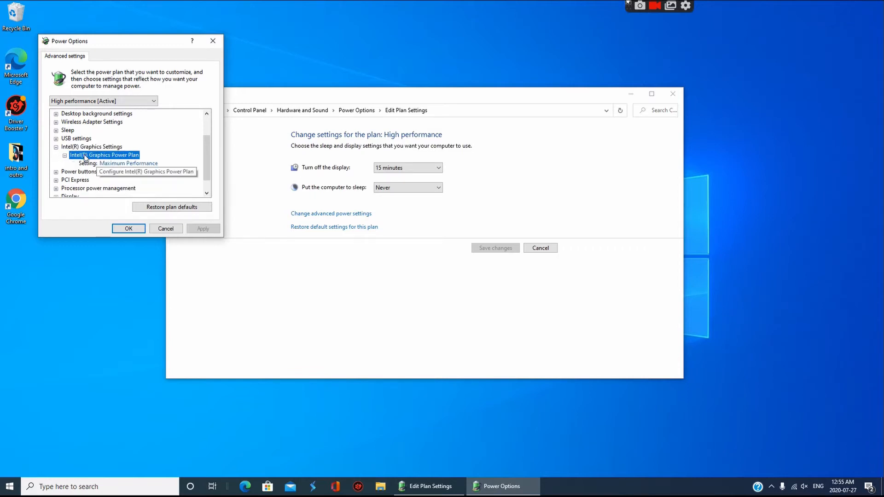
pyautogui.click(128, 165)
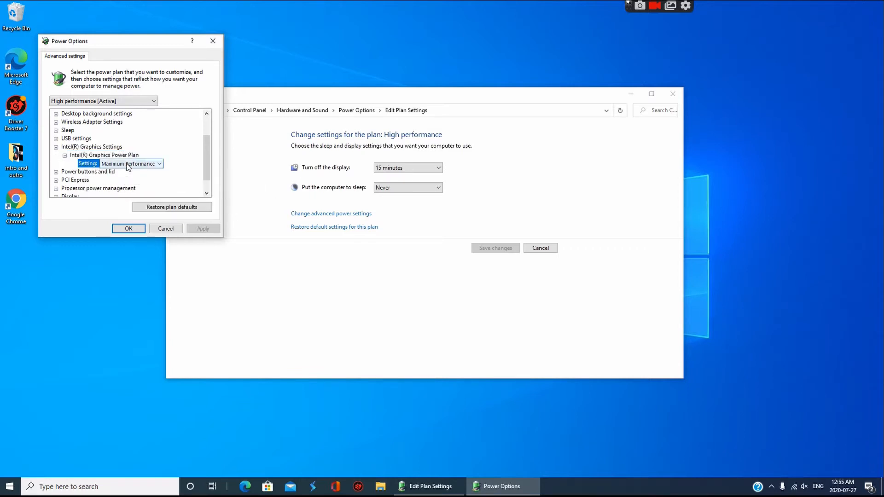
pyautogui.click(129, 164)
pyautogui.click(128, 173)
pyautogui.scroll(-1, 98, 163)
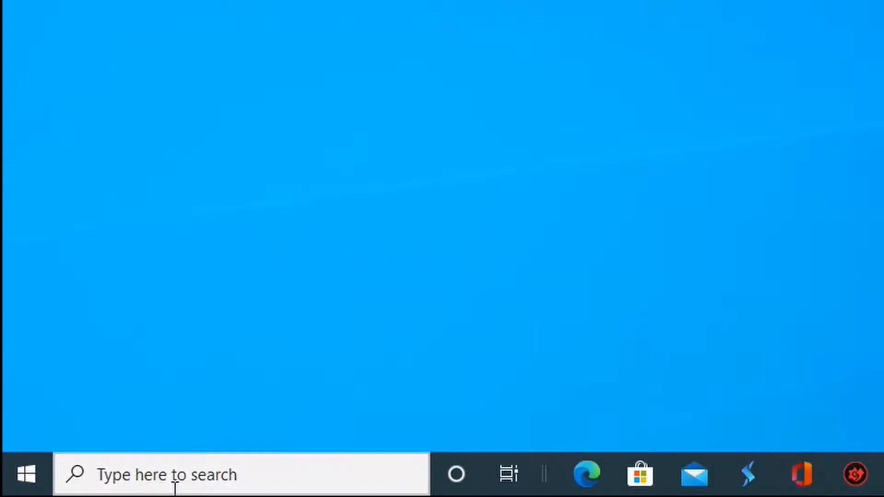
# Open the Windows Temp folder through the Run command temp and grant permanent access to it
pyautogui.click(72, 489)
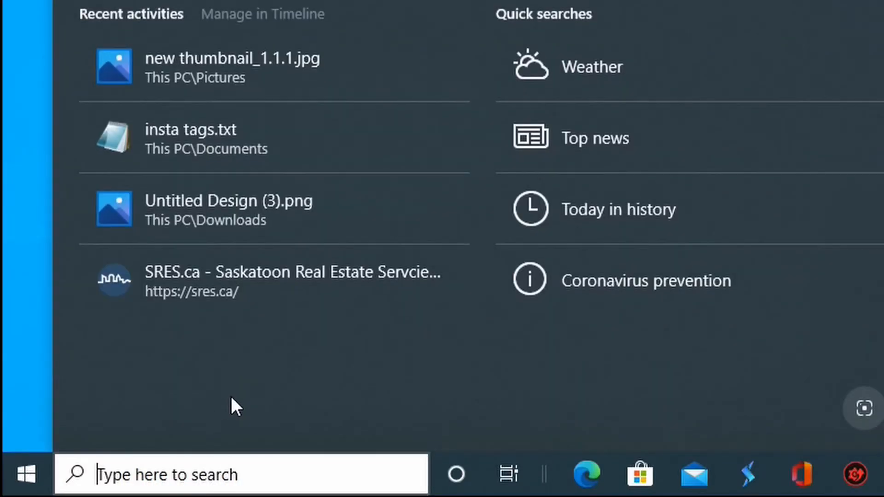
pyautogui.press('super+r')
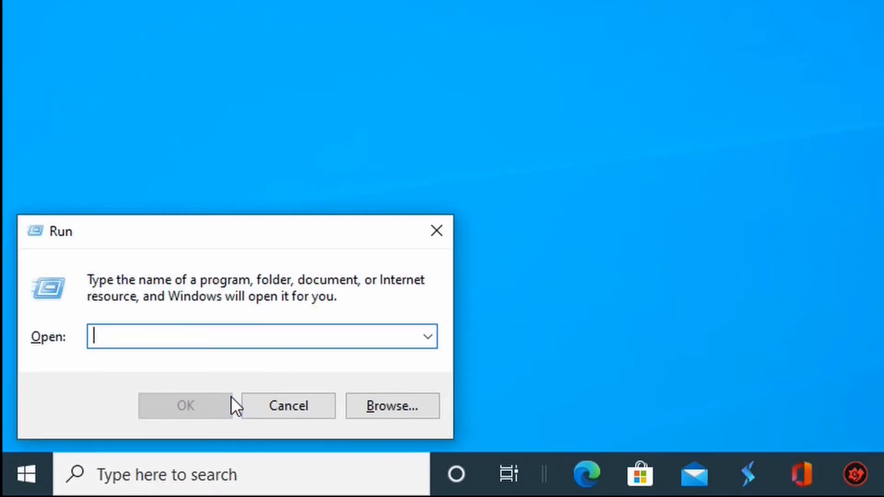
pyautogui.write('temp')
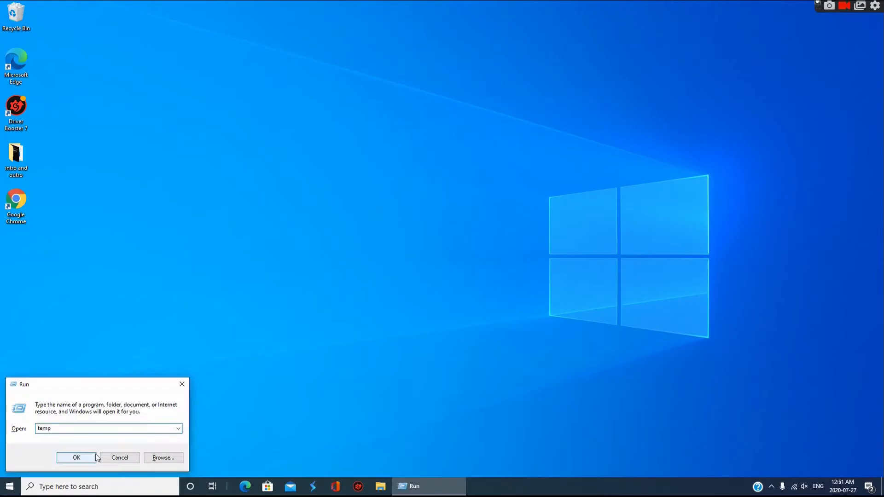
pyautogui.click(94, 457)
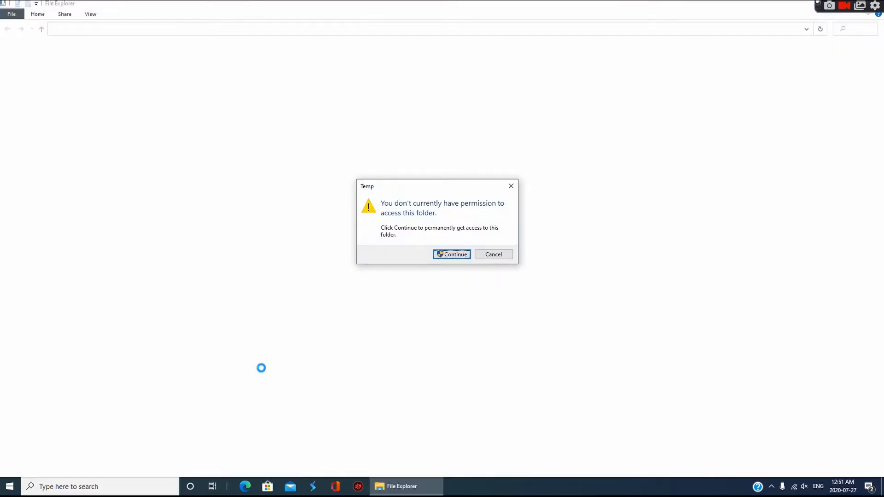
pyautogui.click(452, 255)
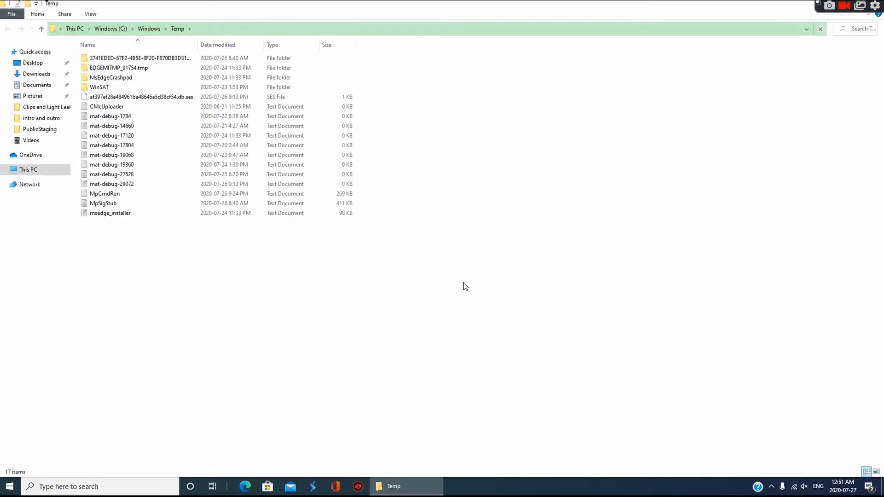
# Delete everything in the Windows Temp folder, skipping the CMcUploader file in use, and close the folder window
pyautogui.moveTo(253, 290); pyautogui.dragTo(231, 51)
pyautogui.rightClick(222, 75)
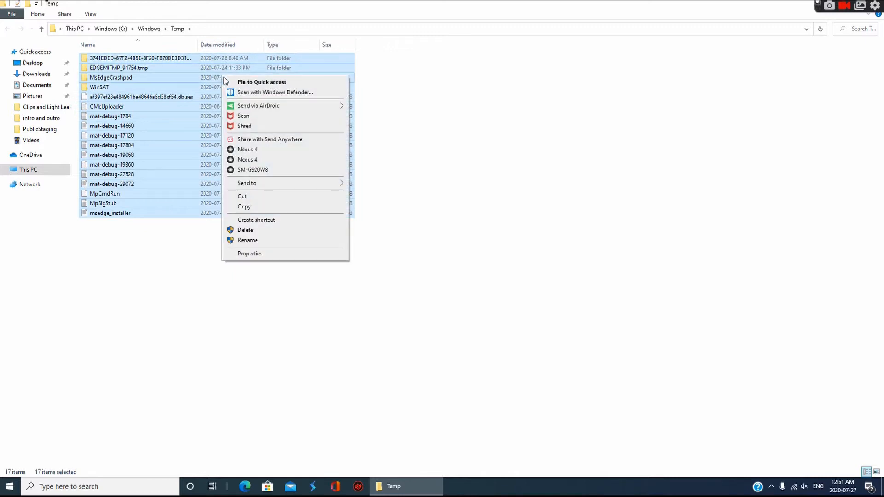
pyautogui.click(253, 230)
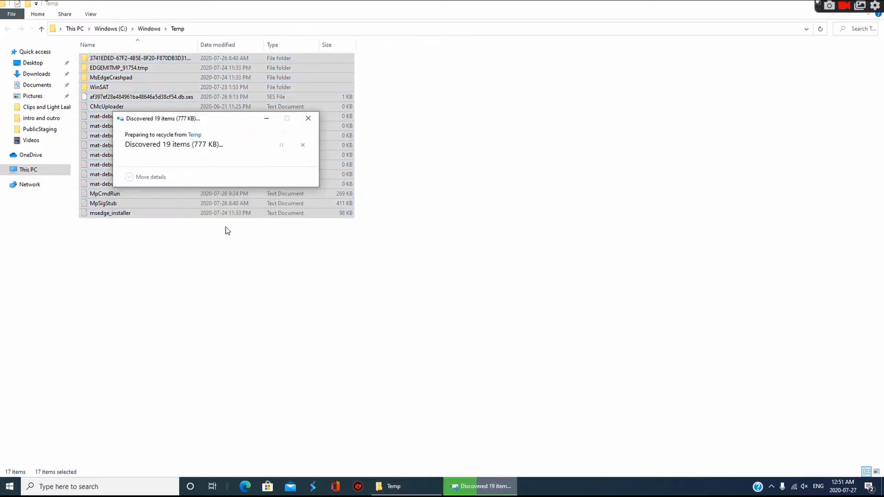
pyautogui.click(206, 198)
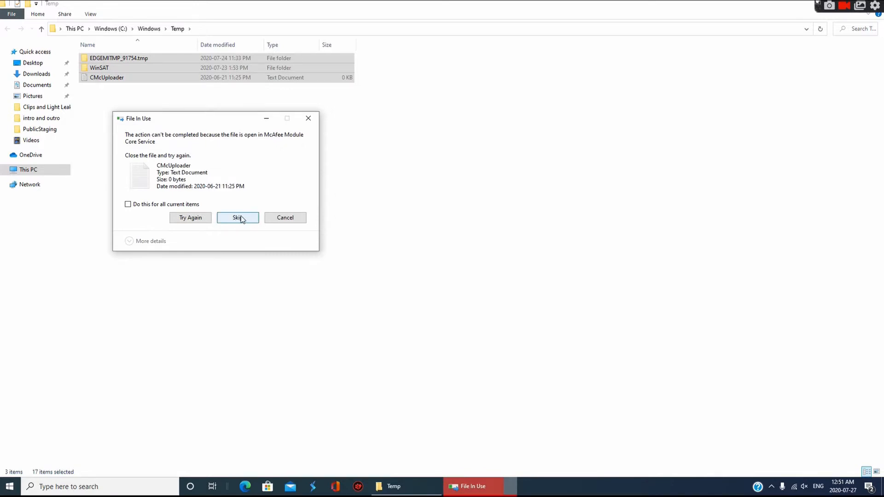
pyautogui.click(241, 219)
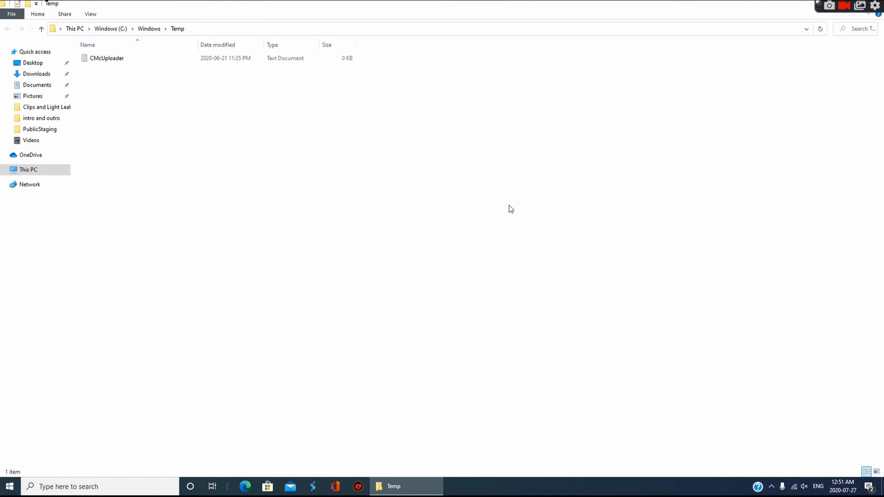
pyautogui.moveTo(394, 486)
pyautogui.click(447, 434)
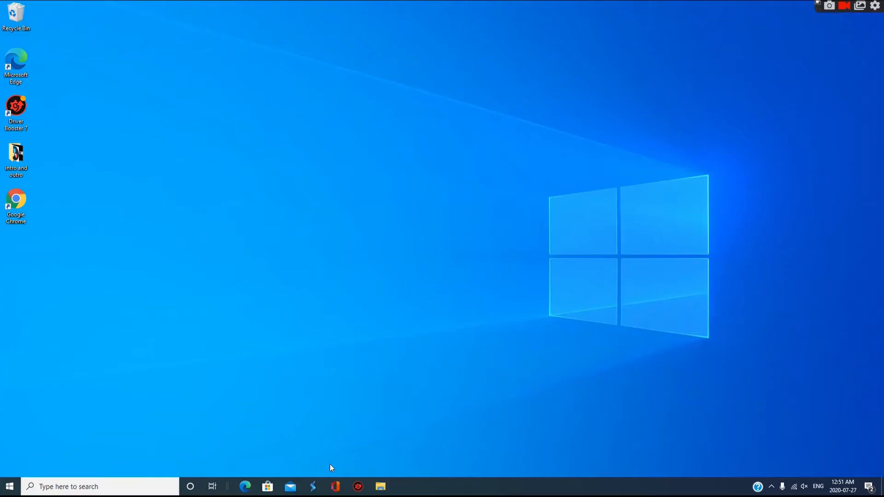
# Open the user account's local Temp folder through the Run command %temp%
pyautogui.click(120, 493)
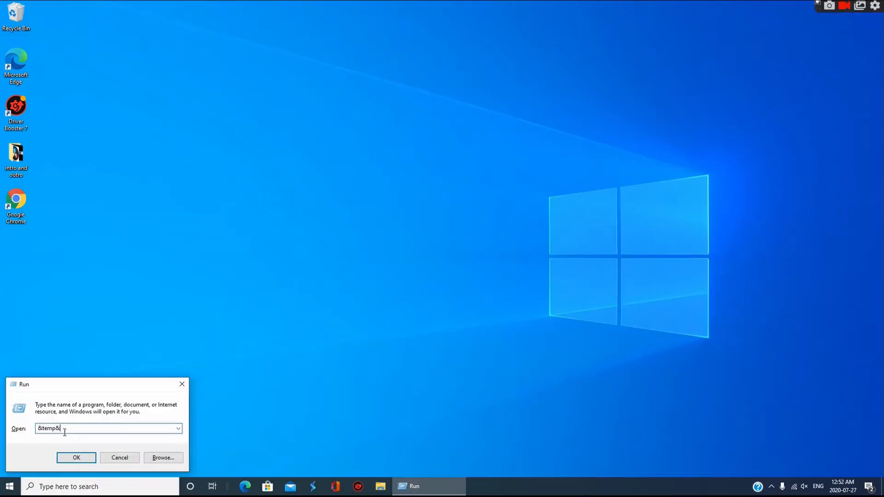
pyautogui.press('BackSpace')
pyautogui.click(42, 425)
pyautogui.press('BackSpace')
pyautogui.write('%')
pyautogui.click(91, 428)
pyautogui.write('%')
pyautogui.click(71, 454)
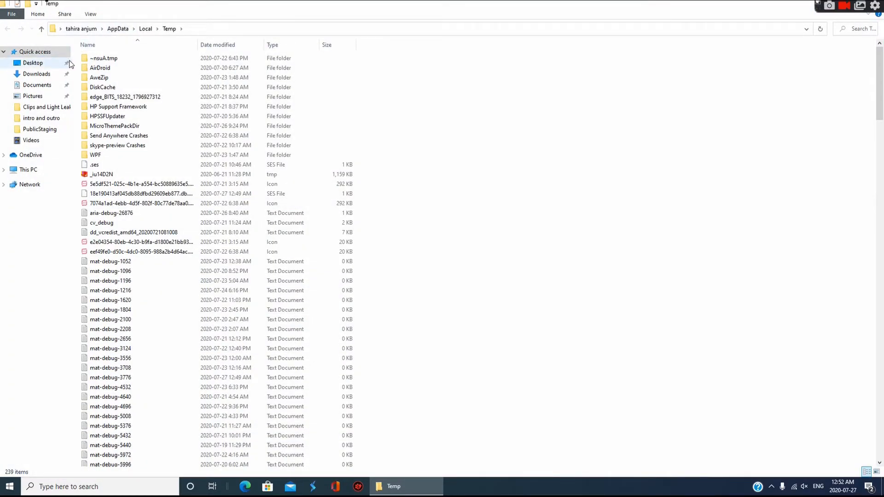
# Delete all items in the user's local Temp folder, skipping the files and folders in use
pyautogui.moveTo(74, 65); pyautogui.dragTo(205, 466)
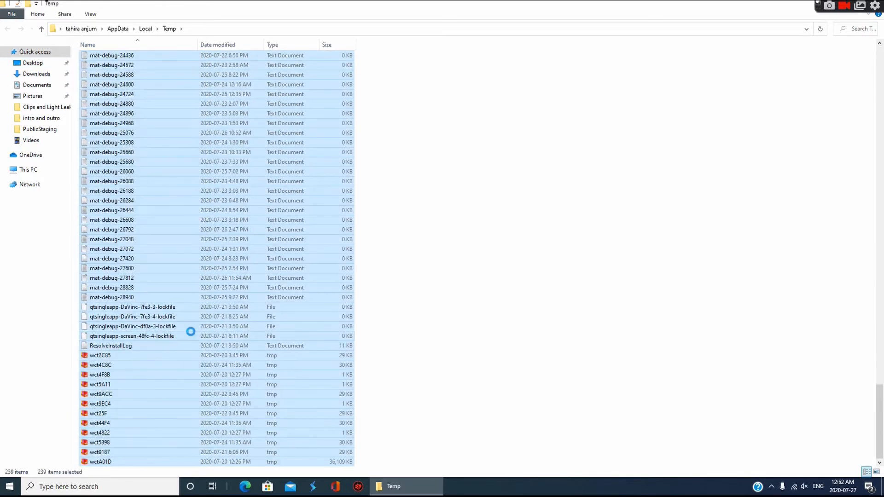
pyautogui.rightClick(191, 331)
pyautogui.click(214, 301)
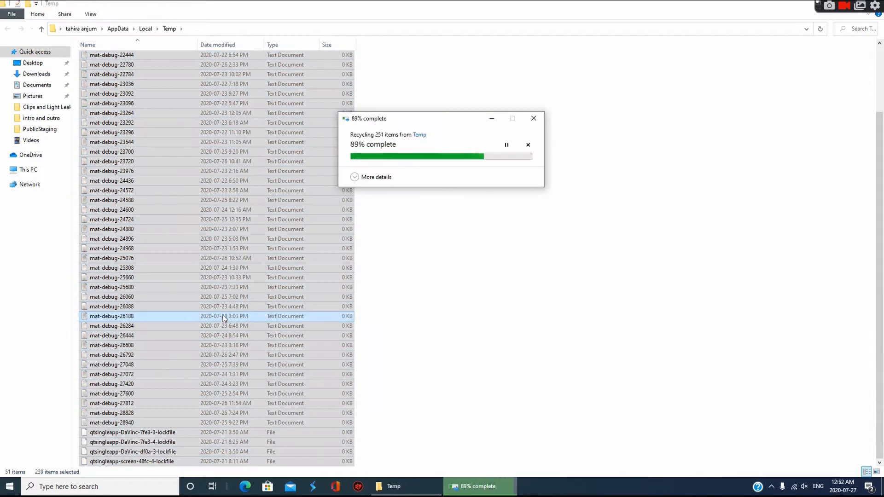
pyautogui.click(466, 213)
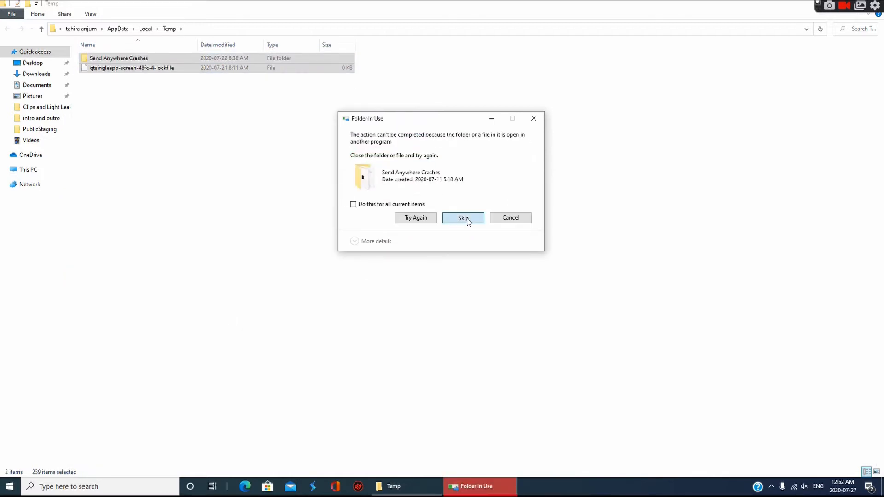
pyautogui.click(465, 218)
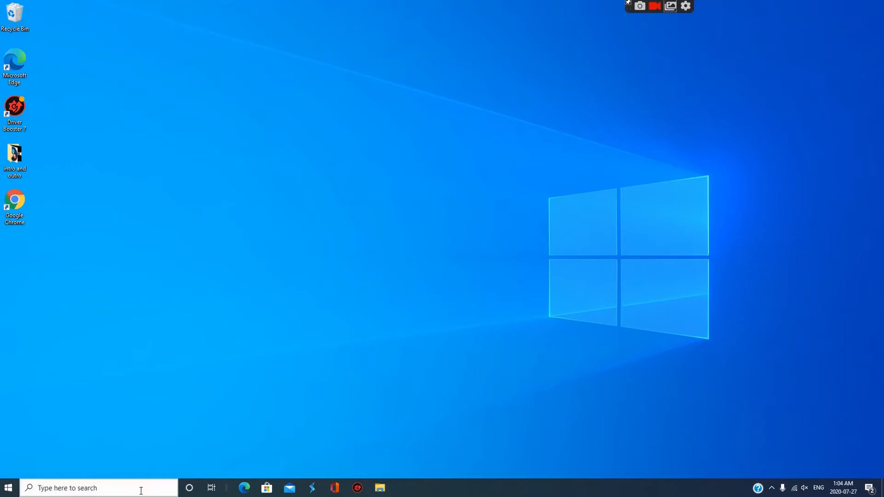
# Open the Windows prefetch folder through the Run command prefetch
pyautogui.click(131, 494)
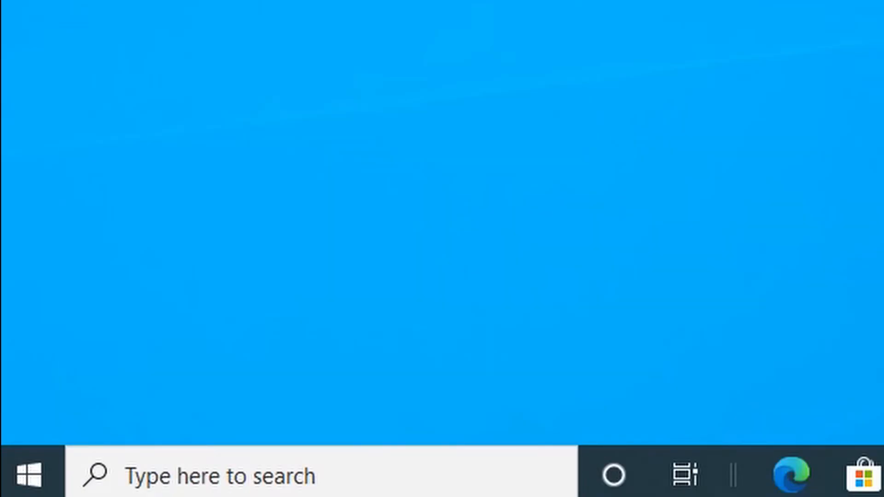
pyautogui.press('super+r')
pyautogui.press('BackSpace')
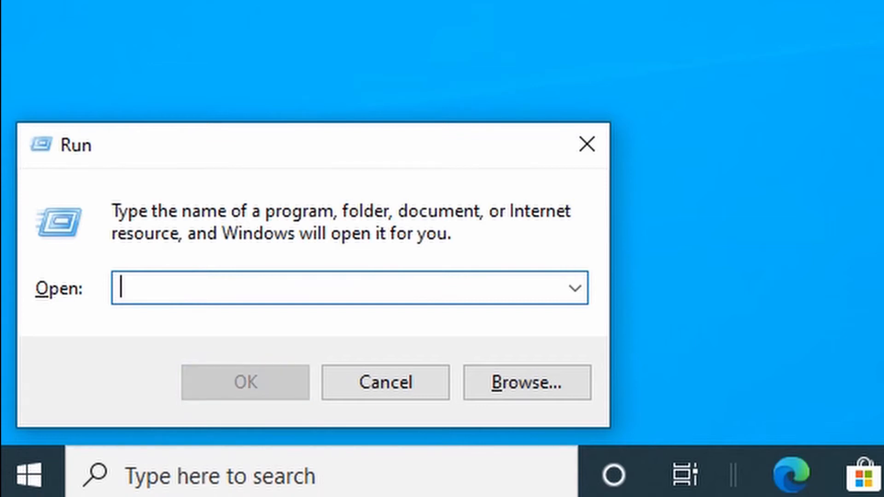
pyautogui.write('pref')
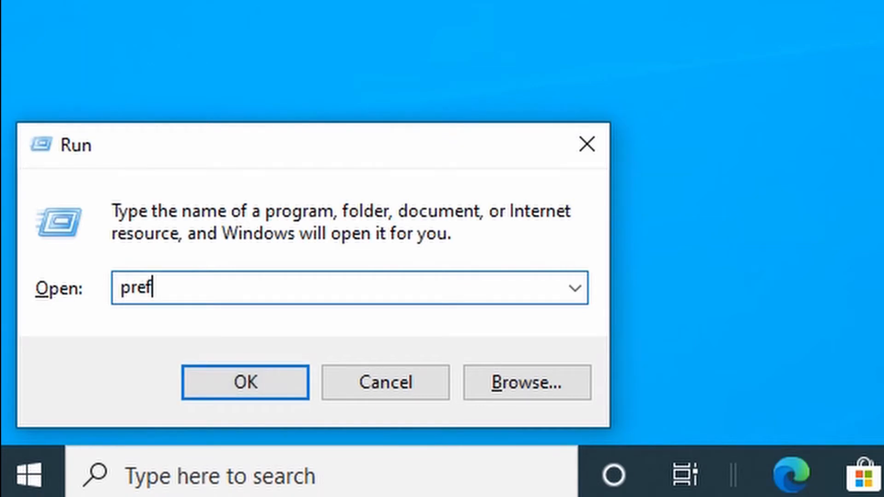
pyautogui.write('etch')
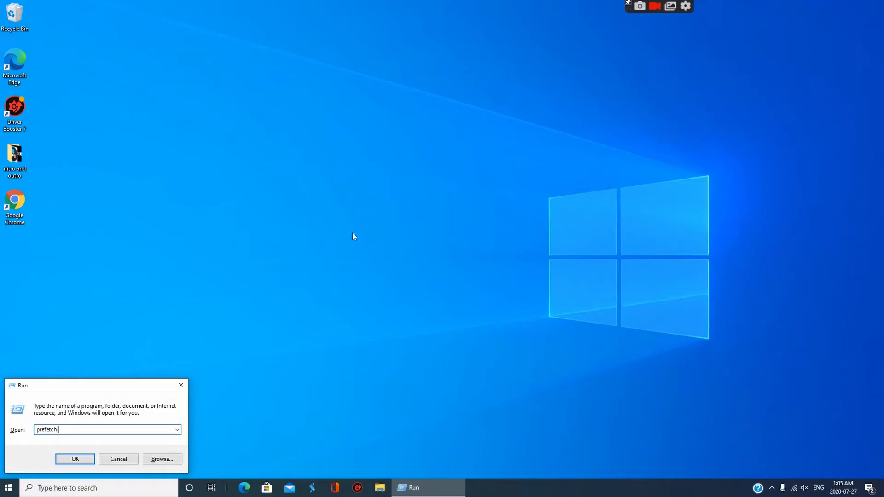
pyautogui.press('Return')
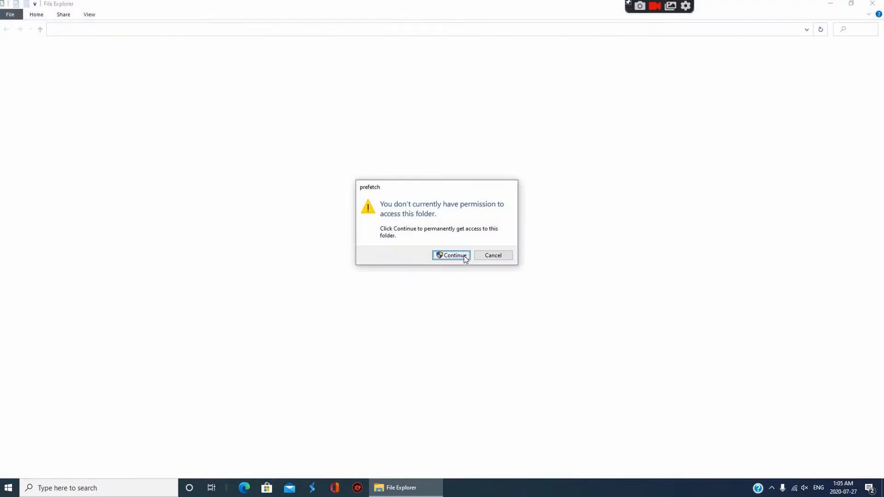
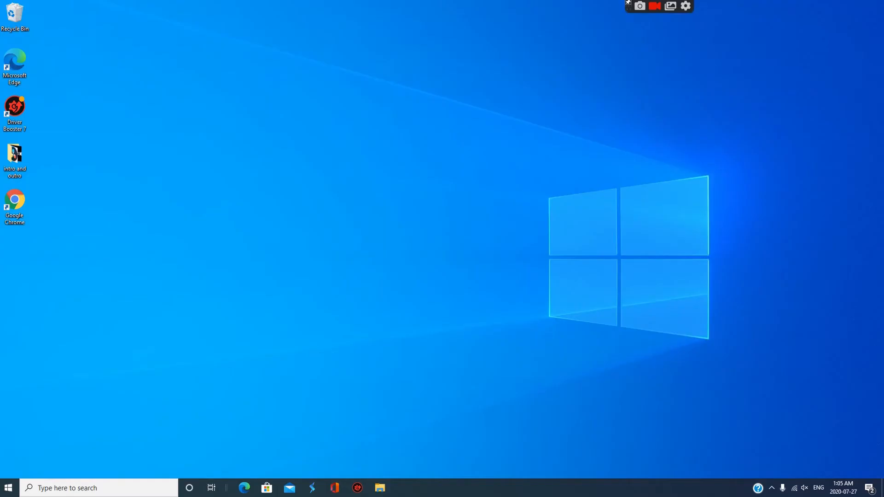
# Open Defragment and Optimize Drives, start optimizing the Windows (C:) drive, and close the Optimize Drives window
pyautogui.press('super+s')
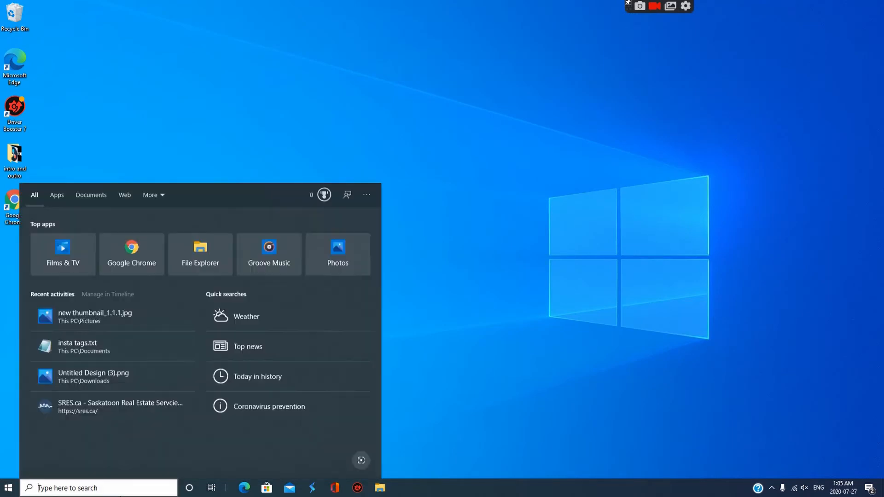
pyautogui.write('defra')
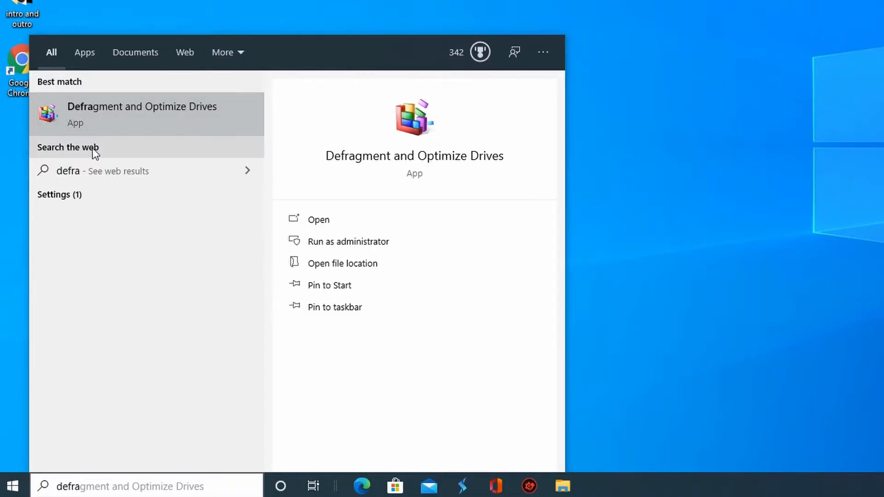
pyautogui.write('g')
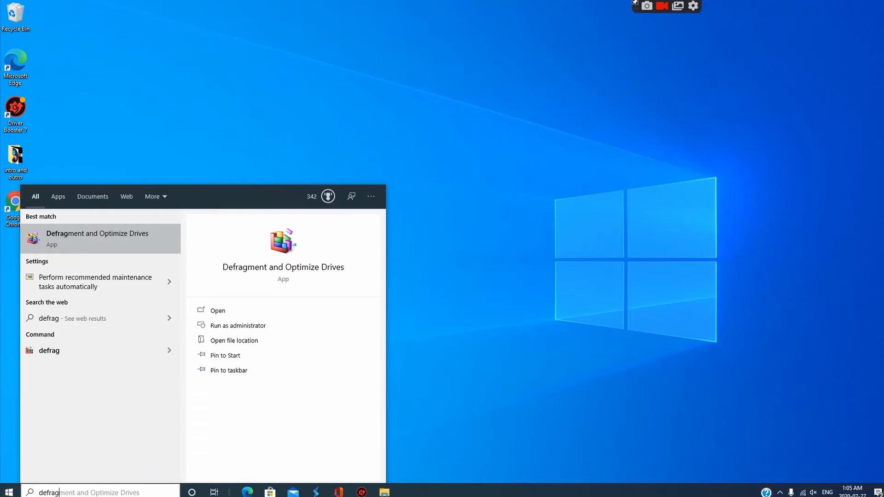
pyautogui.click(156, 244)
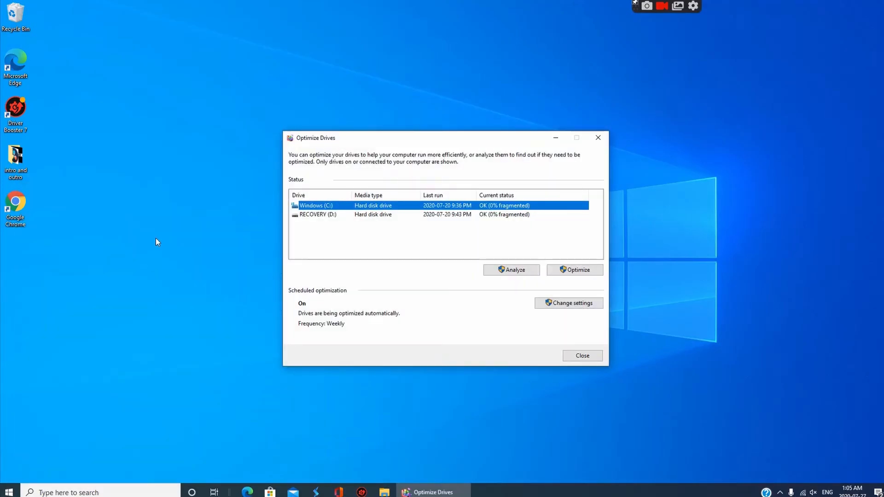
pyautogui.click(575, 270)
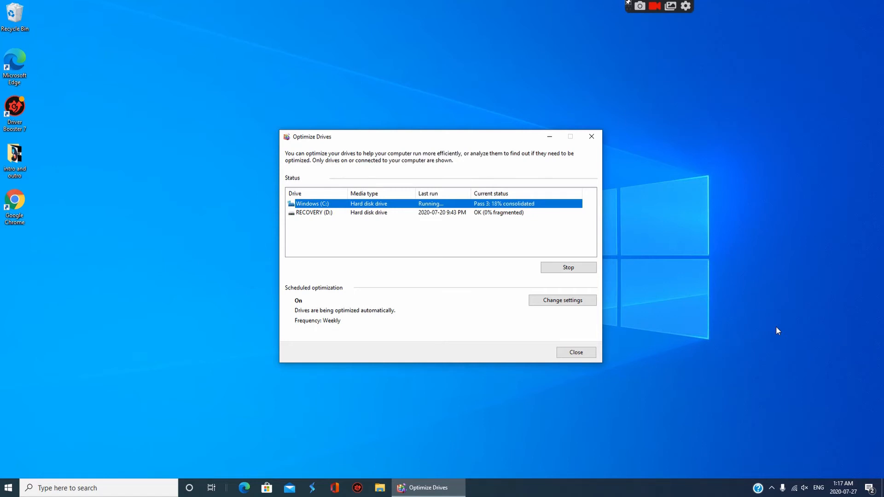
pyautogui.click(594, 351)
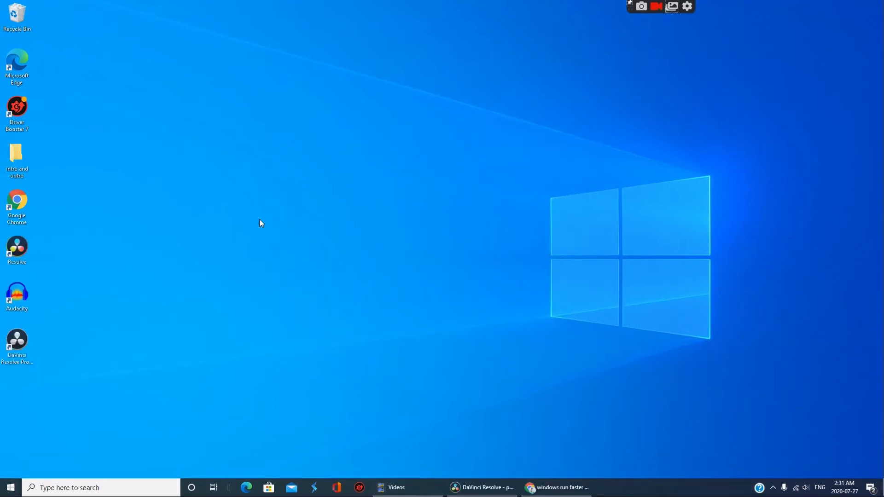
# Check for new updates in the Windows Update settings and close the Settings window
pyautogui.press('super')
pyautogui.write('windows')
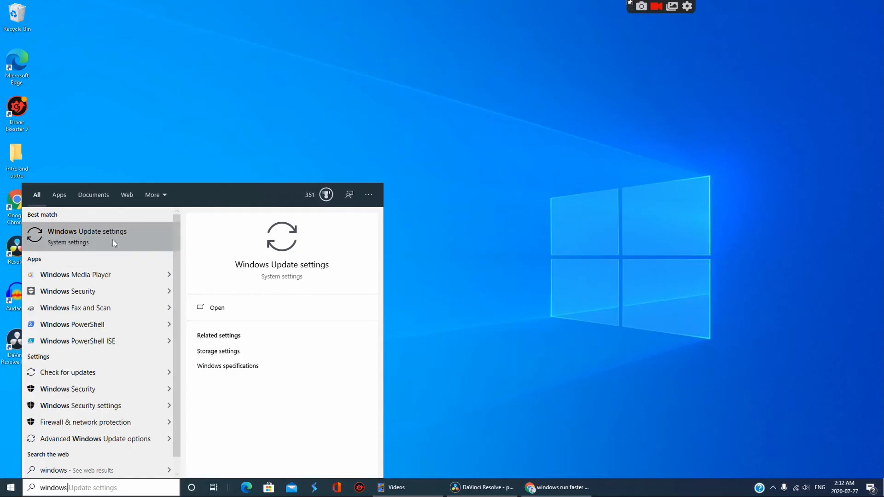
pyautogui.click(156, 142)
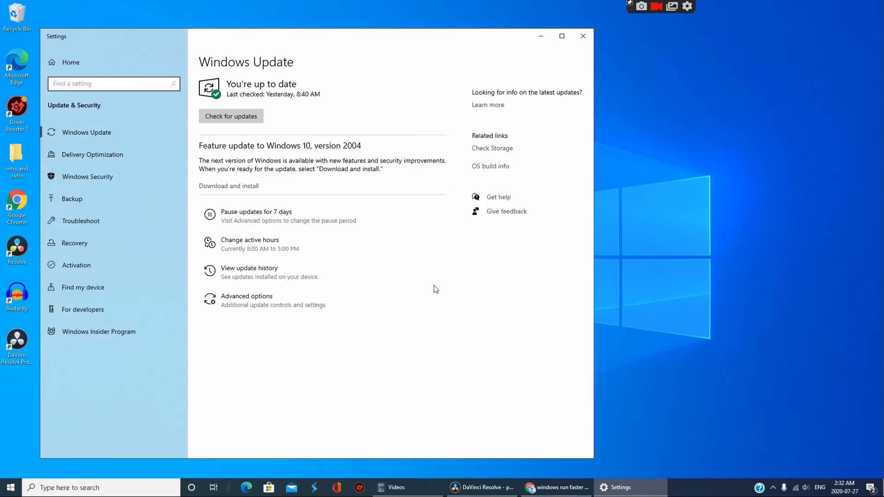
pyautogui.click(231, 116)
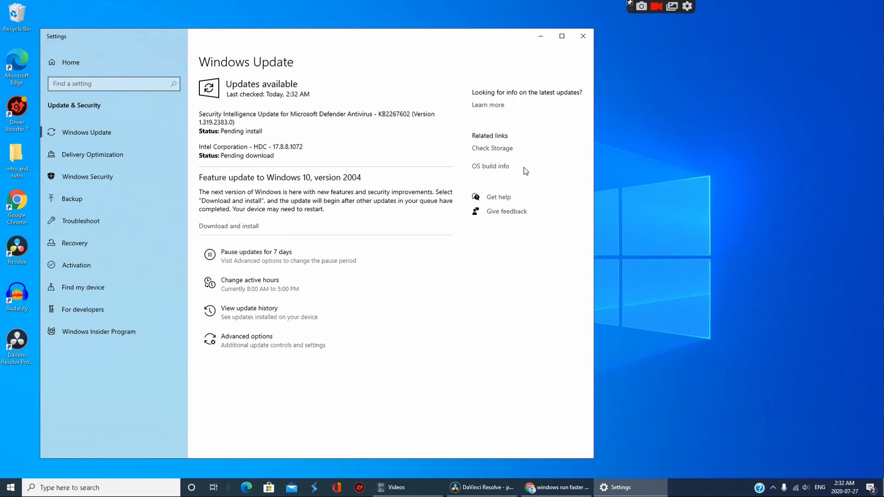
pyautogui.click(583, 36)
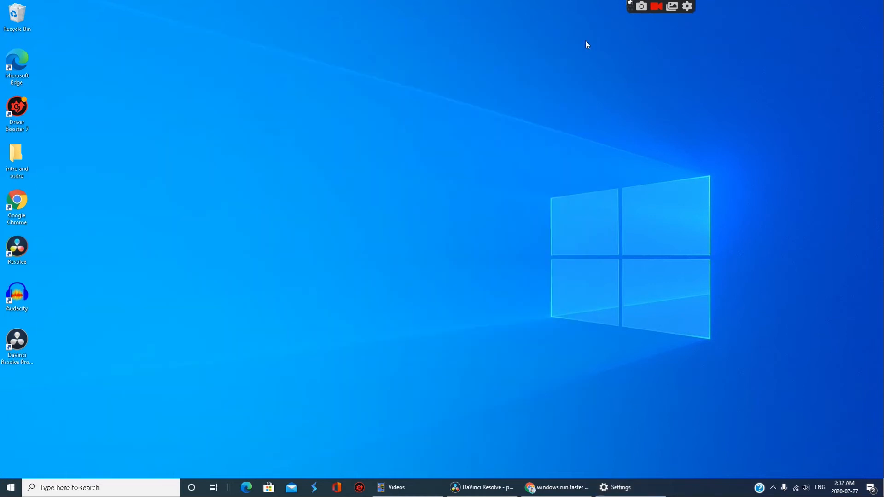
# Search Windows for device and open Device Manager
pyautogui.click(69, 488)
pyautogui.write('devices')
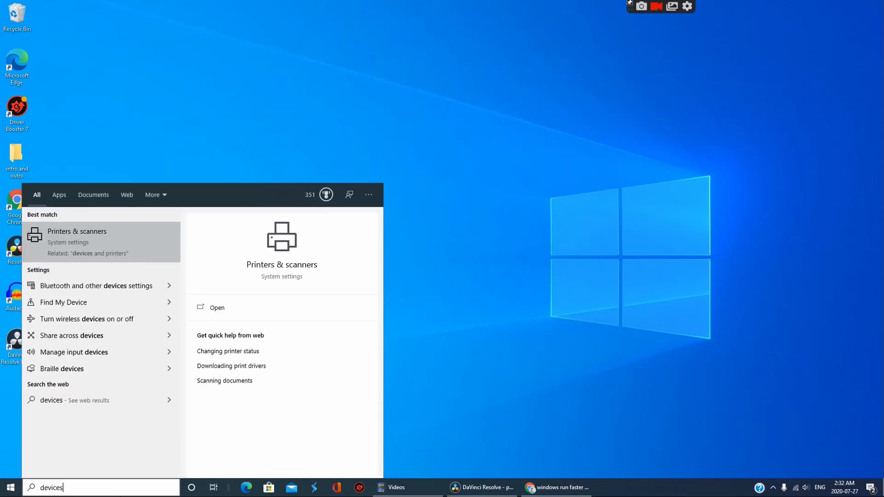
pyautogui.press('BackSpace')
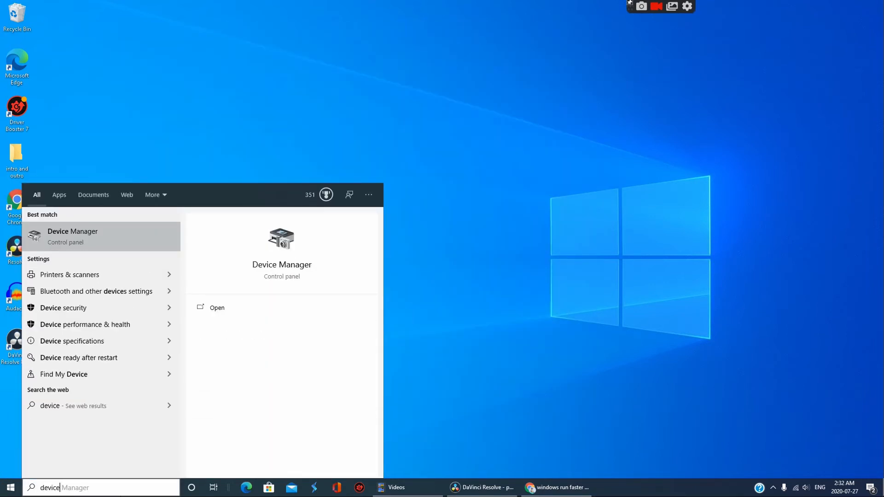
pyautogui.click(79, 235)
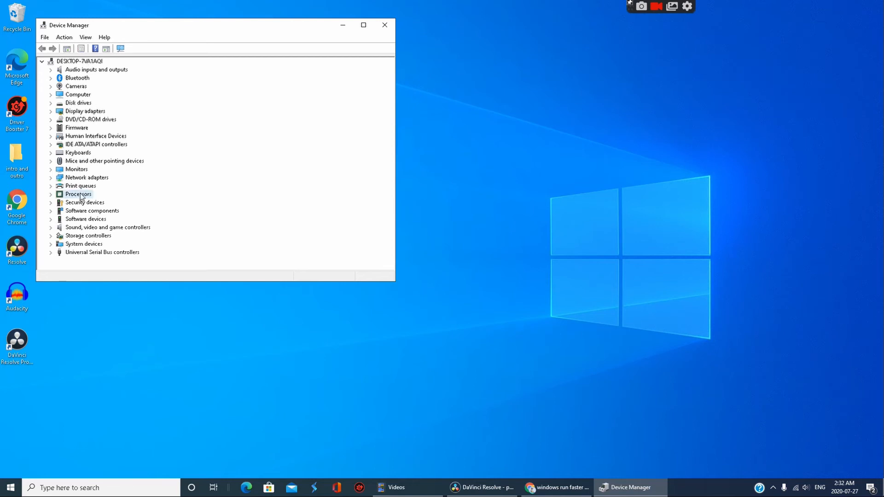
# Examine the devices listed under Processors and System devices in Device Manager
pyautogui.doubleClick(79, 194)
pyautogui.scroll(-1, 83, 193)
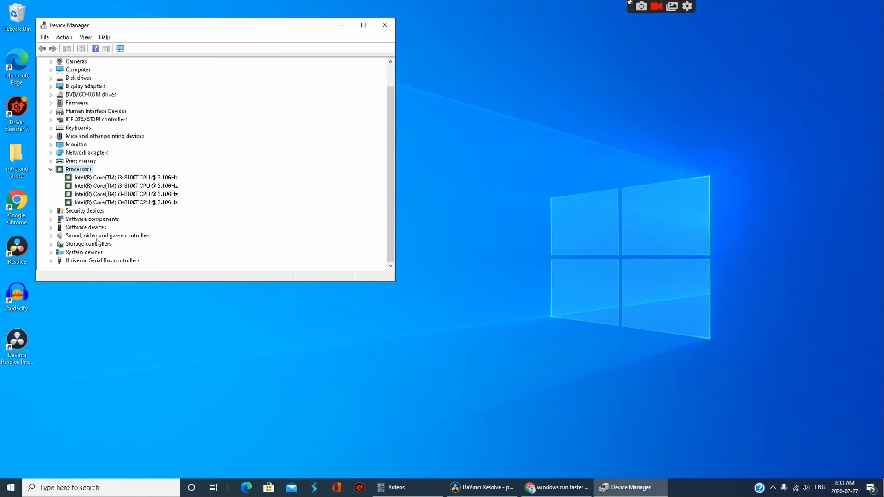
pyautogui.scroll(1, 92, 171)
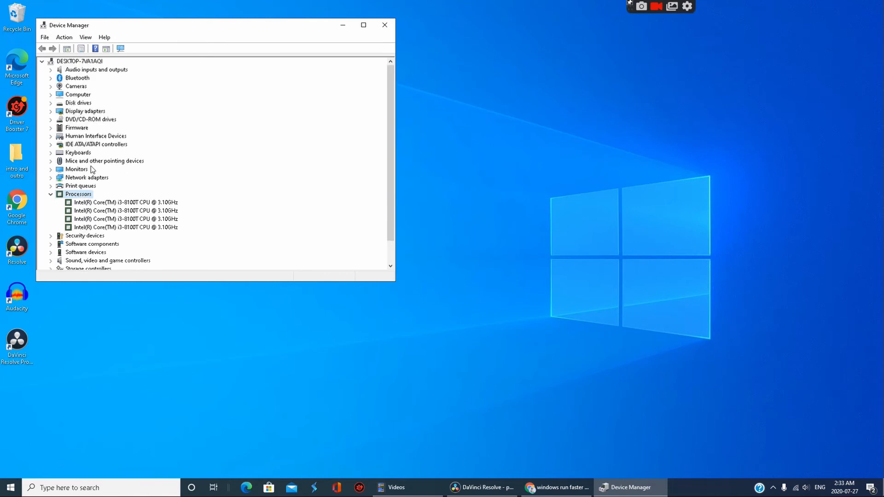
pyautogui.click(92, 202)
pyautogui.click(85, 189)
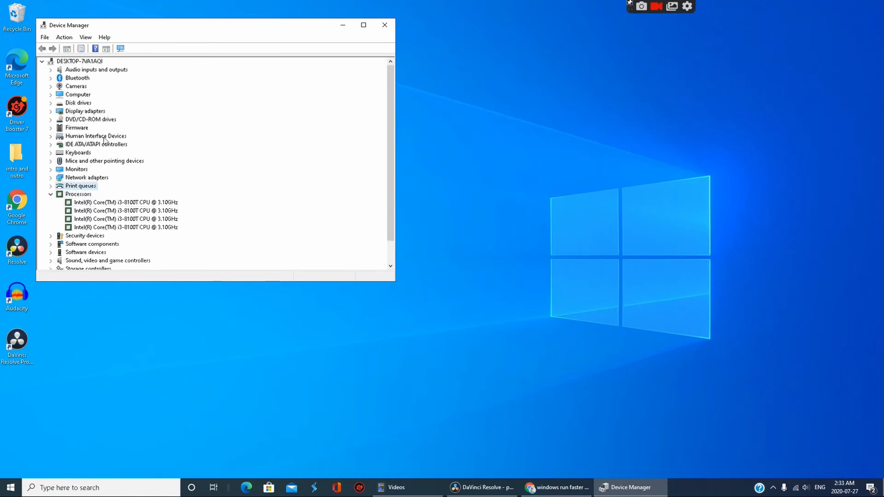
pyautogui.scroll(-1, 101, 143)
pyautogui.doubleClick(95, 227)
pyautogui.scroll(-1, 99, 230)
pyautogui.doubleClick(98, 251)
pyautogui.scroll(-5, 101, 223)
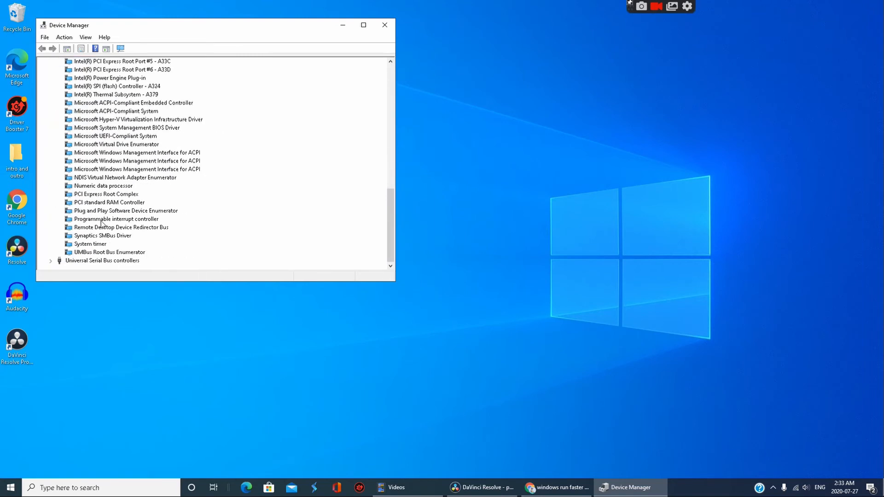
pyautogui.scroll(1, 58, 175)
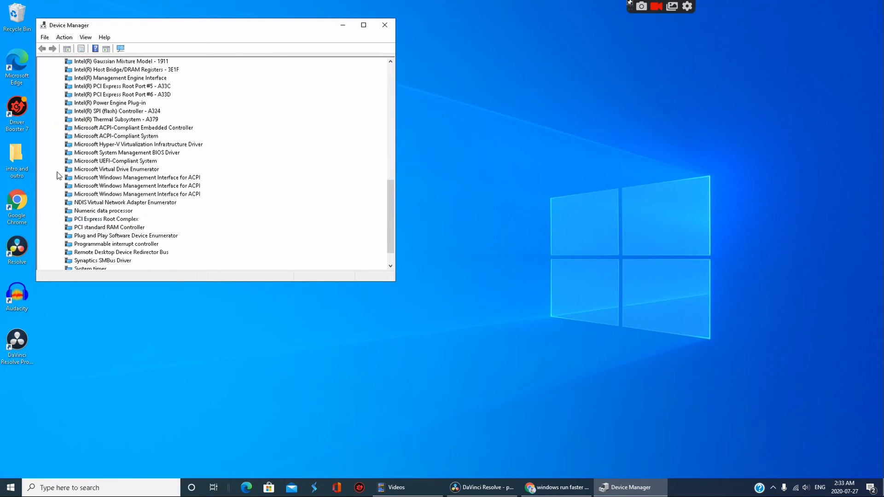
# Search automatically for updated driver software for the PCI Express Root Complex system device
pyautogui.doubleClick(133, 219)
pyautogui.click(185, 81)
pyautogui.click(169, 183)
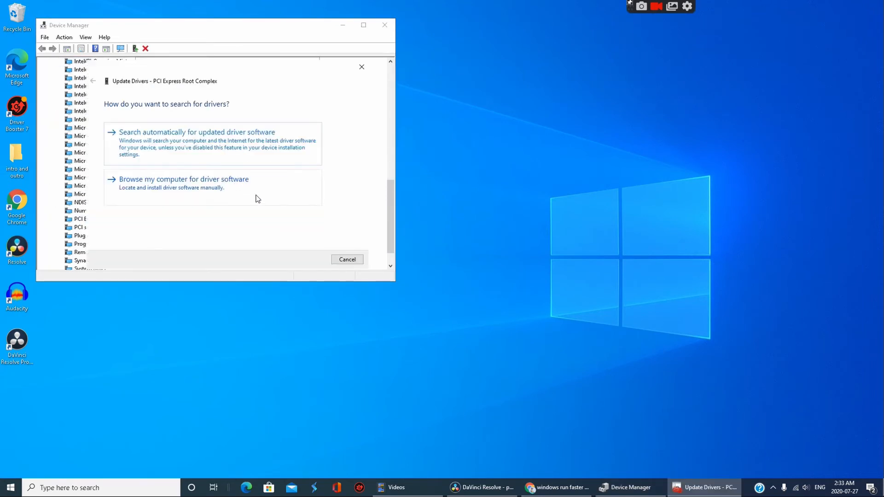
pyautogui.click(243, 153)
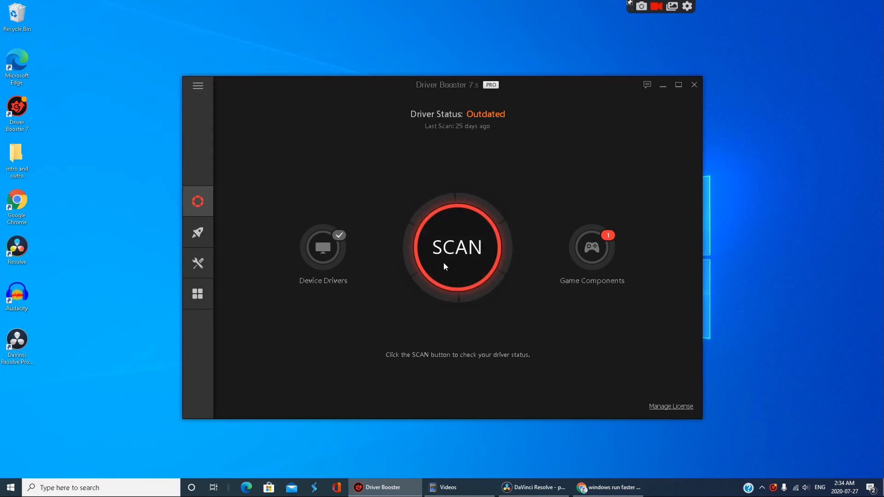
# Scan the PC for outdated drivers and game components with Driver Booster
pyautogui.click(445, 266)
pyautogui.click(445, 266)
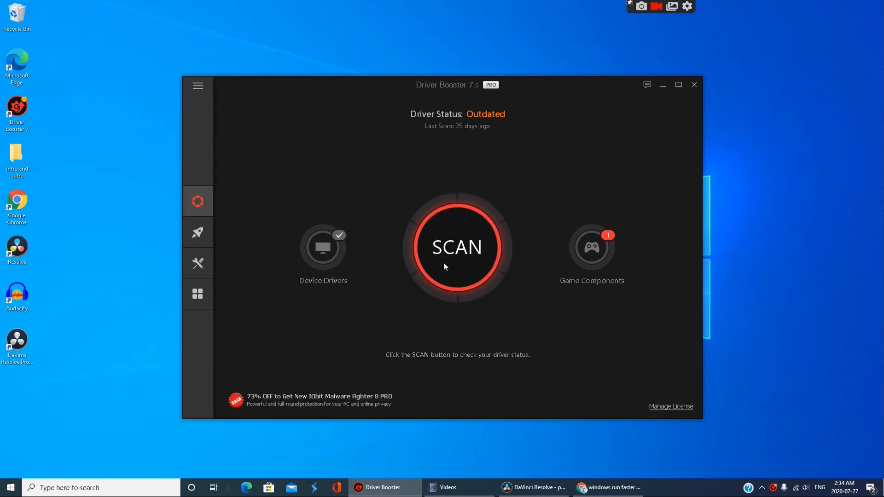
pyautogui.click(456, 262)
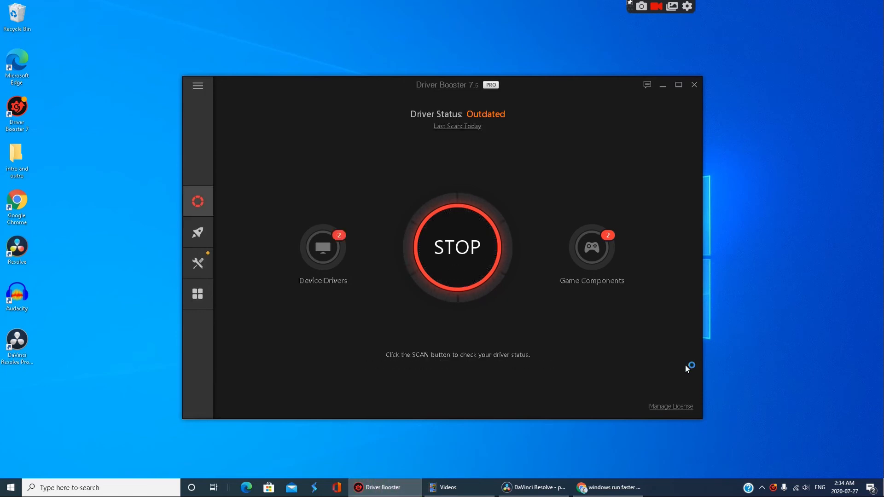
# Start updating the outdated IDE ATA/ATAPI and network adapter drivers plus both Game Support components, and close the Driver Booster window
pyautogui.click(233, 232)
pyautogui.click(233, 261)
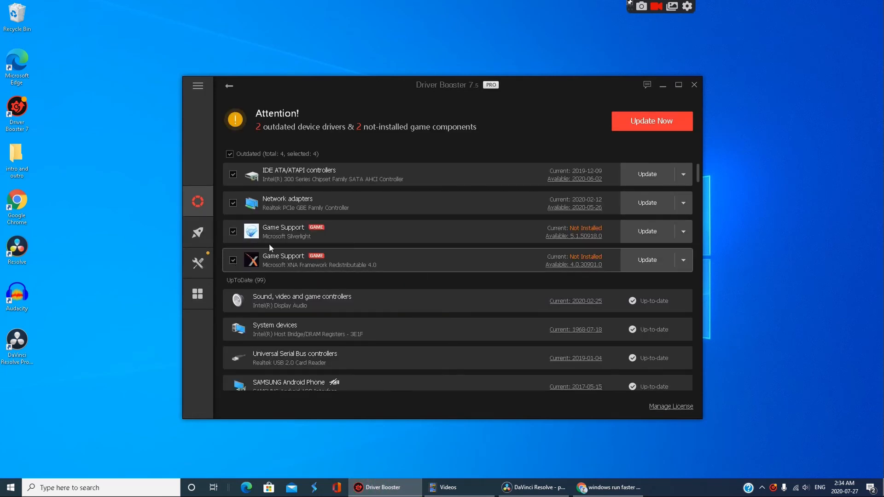
pyautogui.click(651, 121)
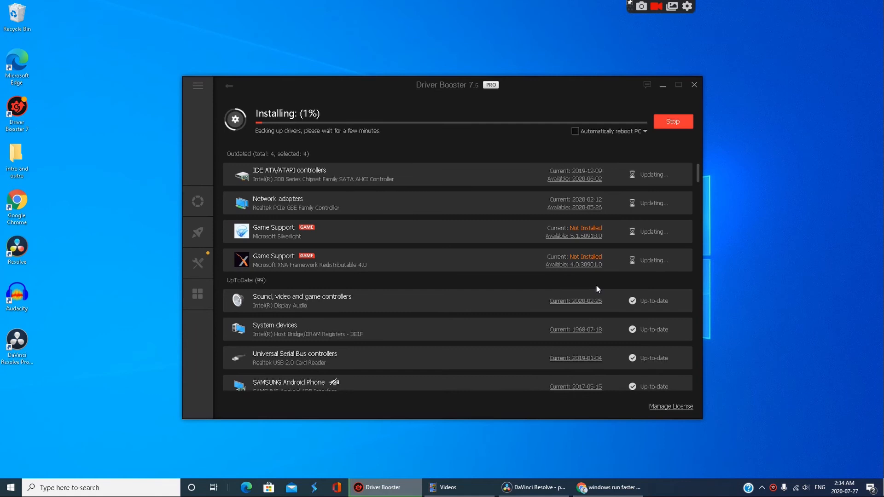
pyautogui.click(694, 85)
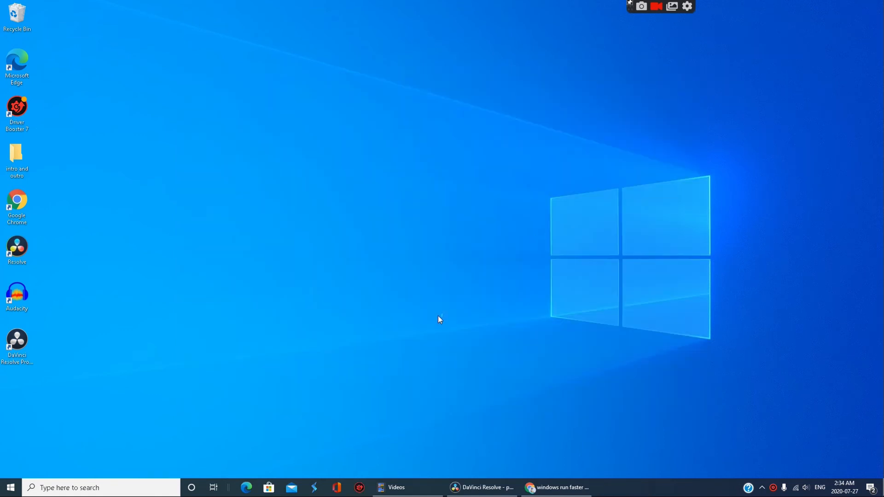
# Open the advanced system settings through System in Control Panel and move the System Properties dialog toward the middle of the desktop
pyautogui.click(110, 494)
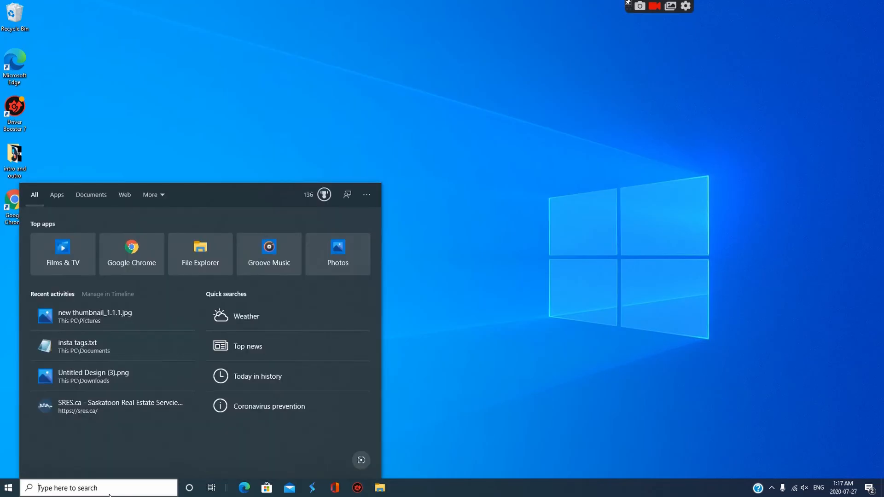
pyautogui.write('control panel')
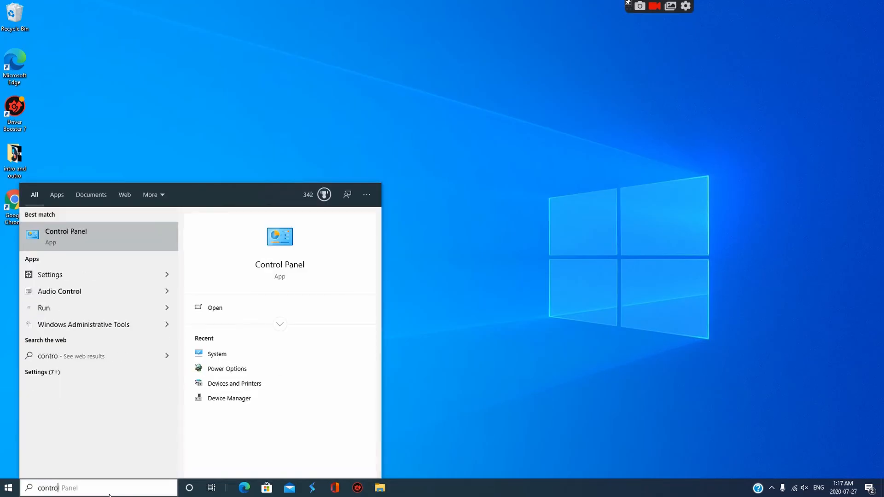
pyautogui.press('Return')
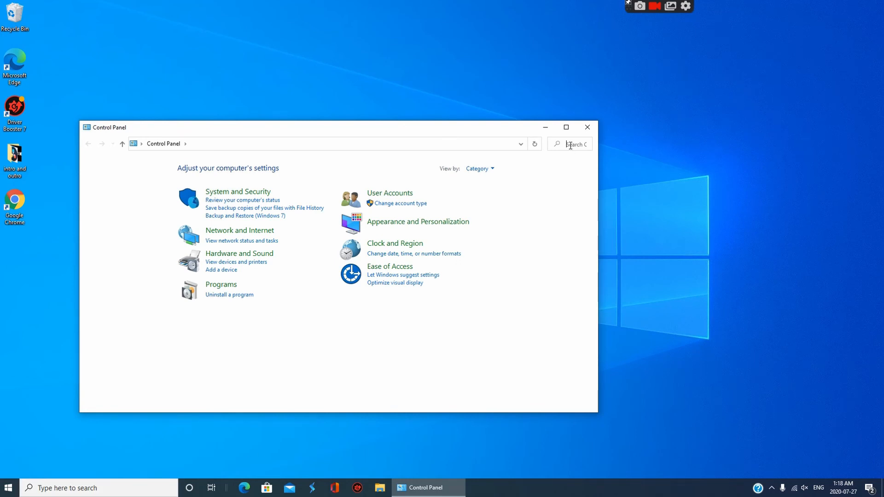
pyautogui.write('y')
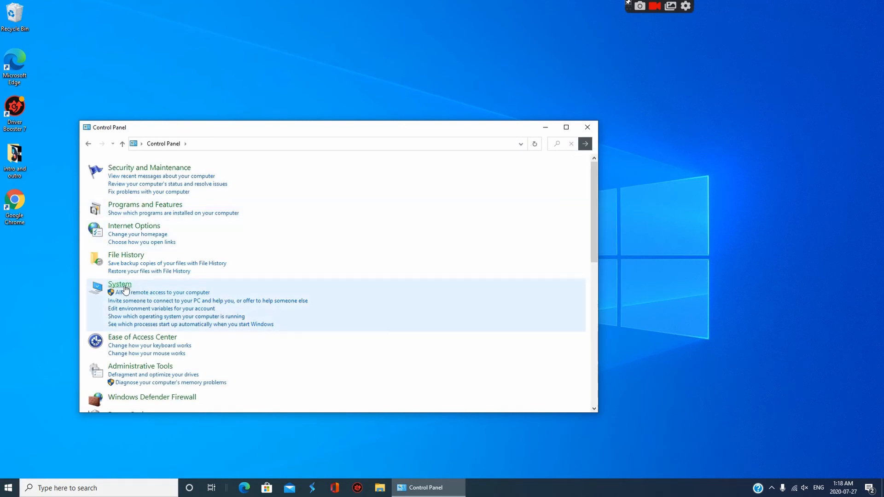
pyautogui.click(125, 289)
pyautogui.click(132, 216)
pyautogui.click(546, 127)
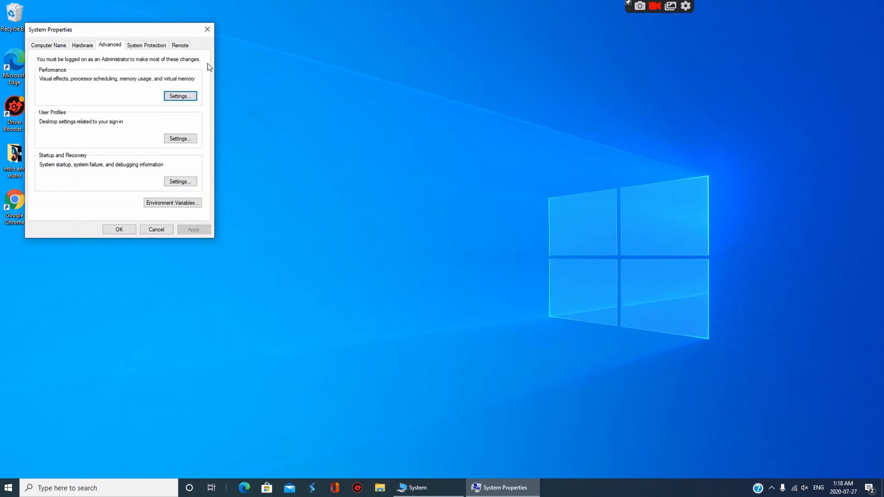
pyautogui.moveTo(87, 31); pyautogui.dragTo(342, 111)
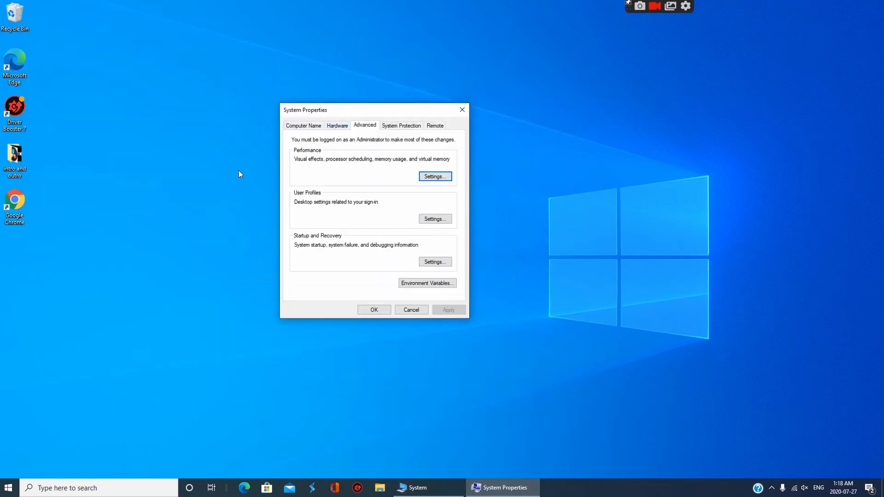
# Set the visual effects in Performance Options to Adjust for best performance and apply the change
pyautogui.click(435, 176)
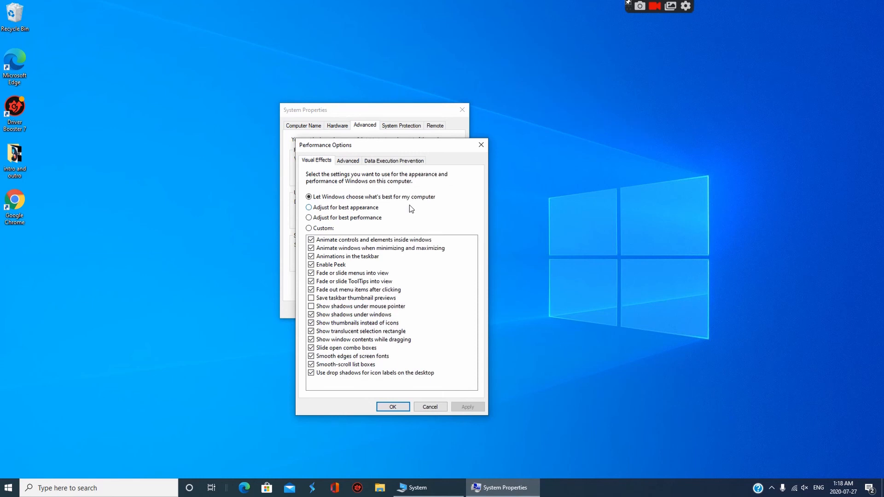
pyautogui.click(309, 218)
pyautogui.click(455, 409)
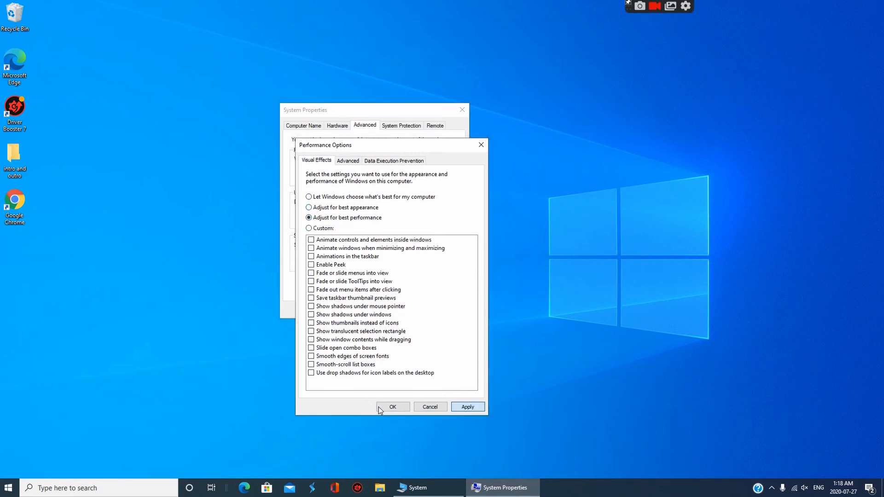
pyautogui.click(380, 407)
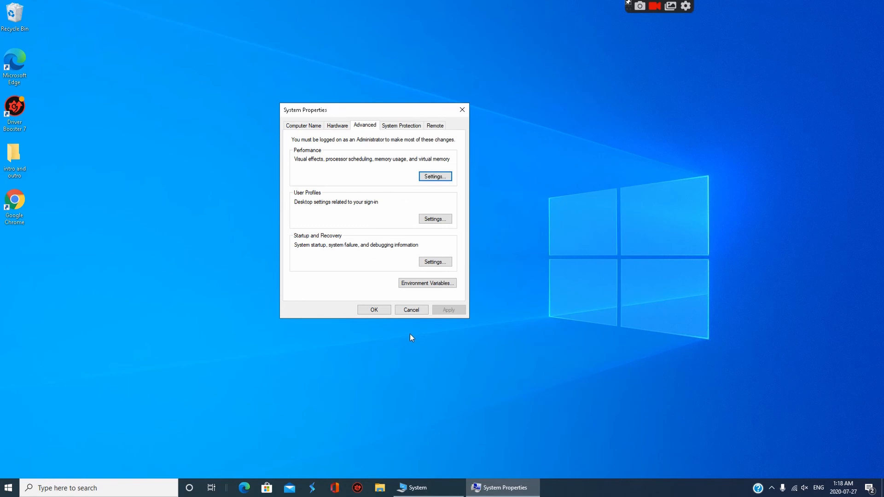
# Look through the Hardware and Computer Name settings in System Properties, and close the dialog
pyautogui.click(338, 126)
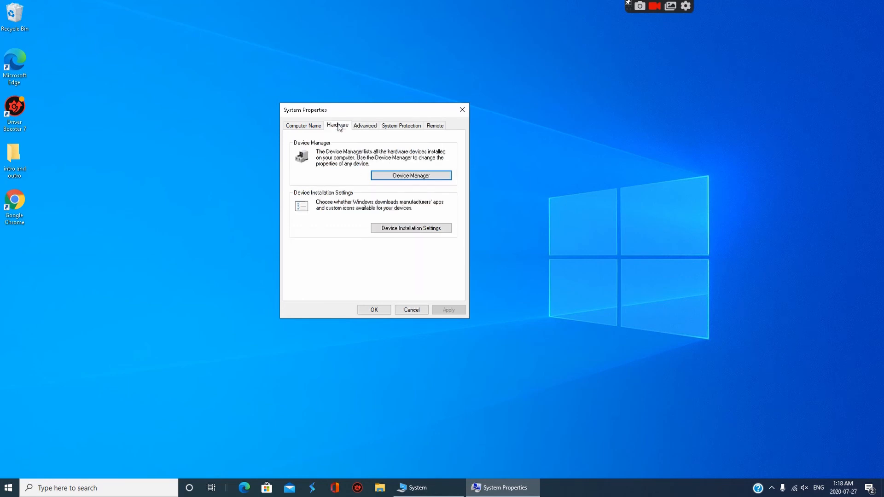
pyautogui.click(305, 126)
pyautogui.click(462, 110)
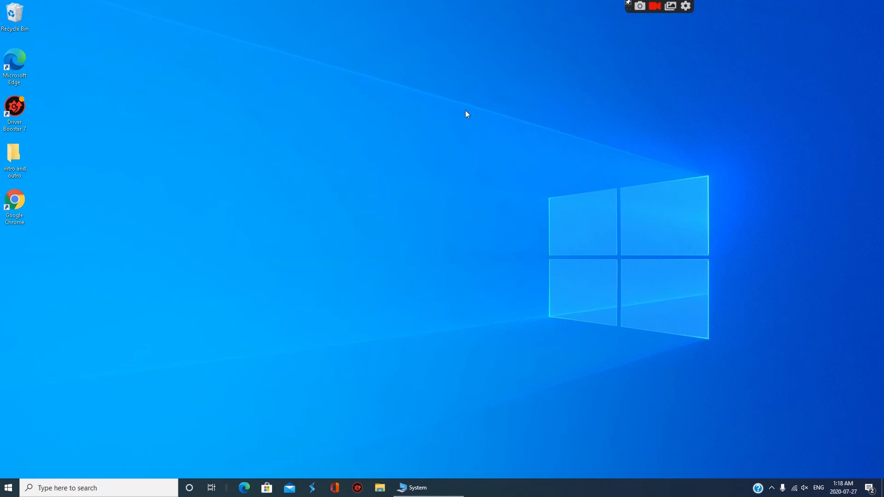
# Open Task Manager and disable Google Chrome, HP Message Service and Microsoft OneDrive as startup programs
pyautogui.rightClick(649, 487)
pyautogui.click(676, 451)
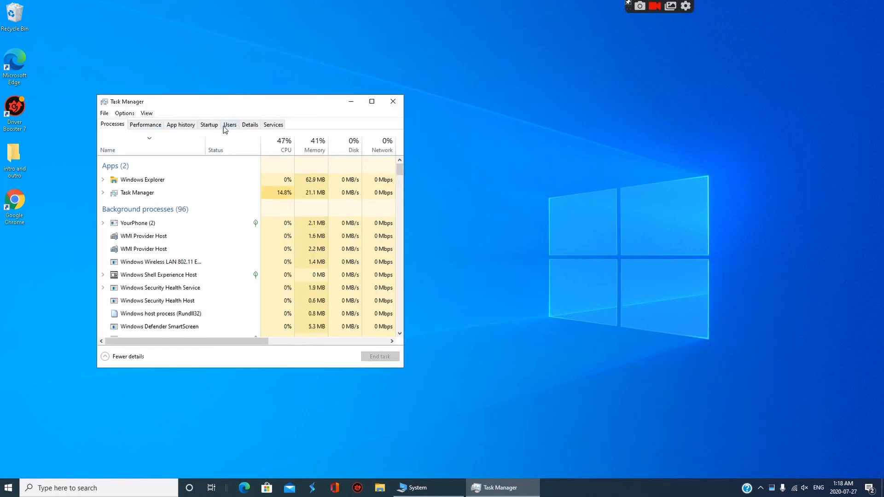
pyautogui.click(209, 124)
pyautogui.click(244, 175)
pyautogui.click(370, 358)
pyautogui.click(275, 189)
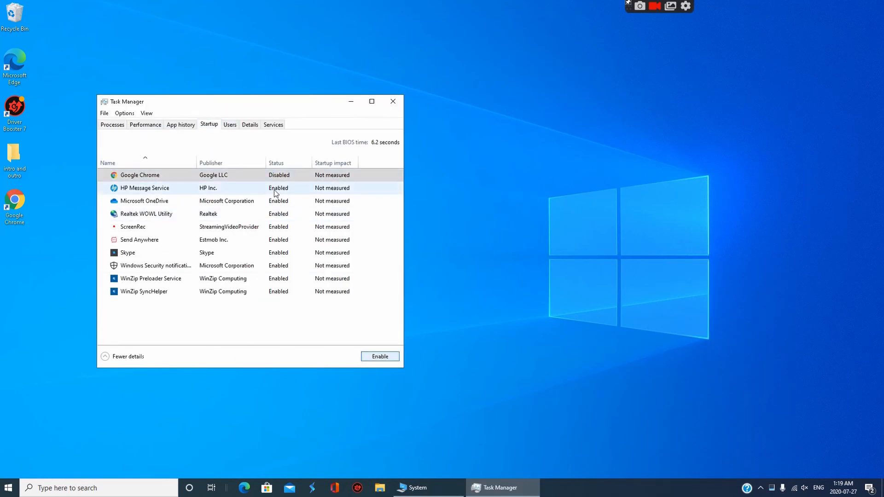
pyautogui.click(373, 358)
pyautogui.click(295, 201)
pyautogui.click(372, 357)
# Disable the Realtek WOWL Utility, ScreenRec, Send Anywhere and Skype startup programs
pyautogui.click(295, 214)
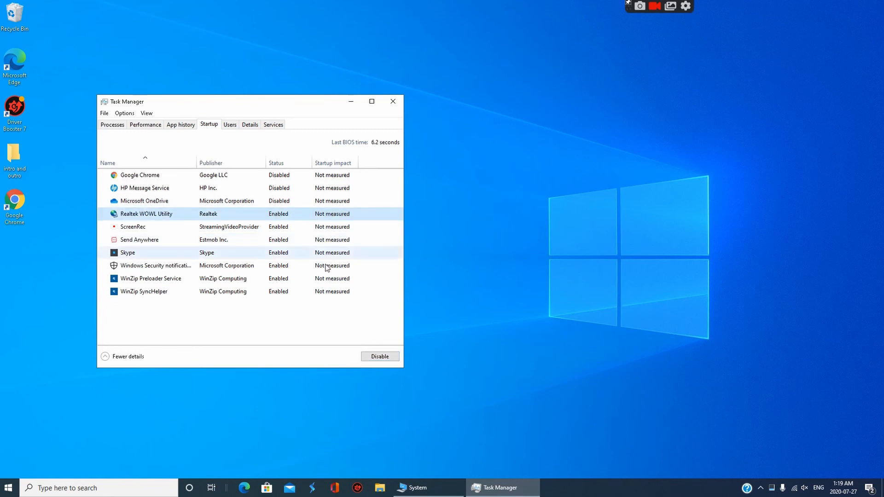
pyautogui.click(380, 356)
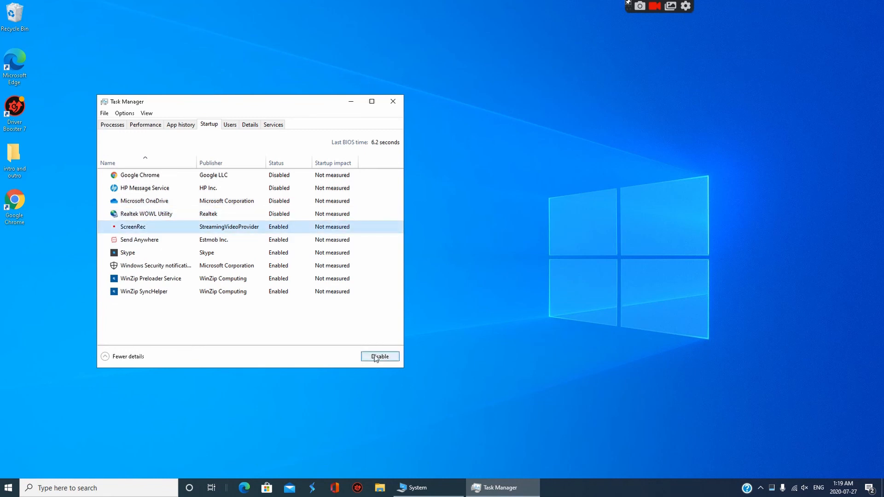
pyautogui.click(272, 227)
pyautogui.click(268, 240)
pyautogui.click(380, 357)
pyautogui.click(279, 227)
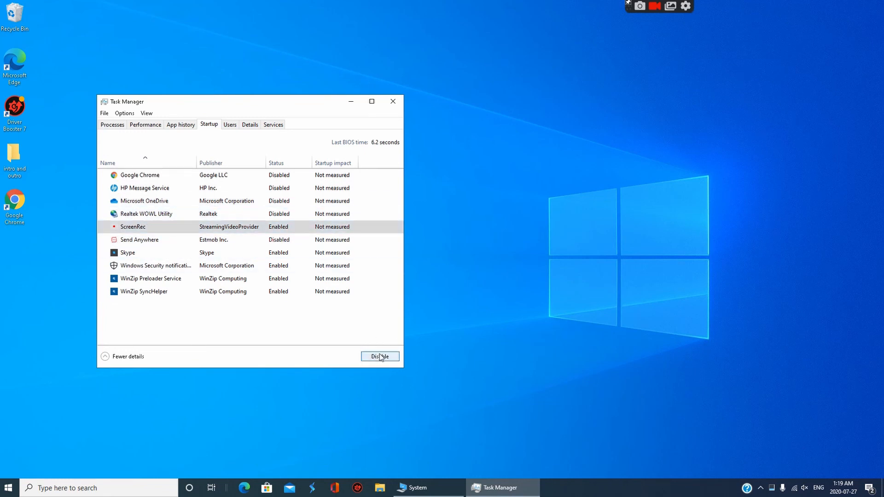
pyautogui.click(377, 357)
pyautogui.click(292, 254)
pyautogui.click(375, 356)
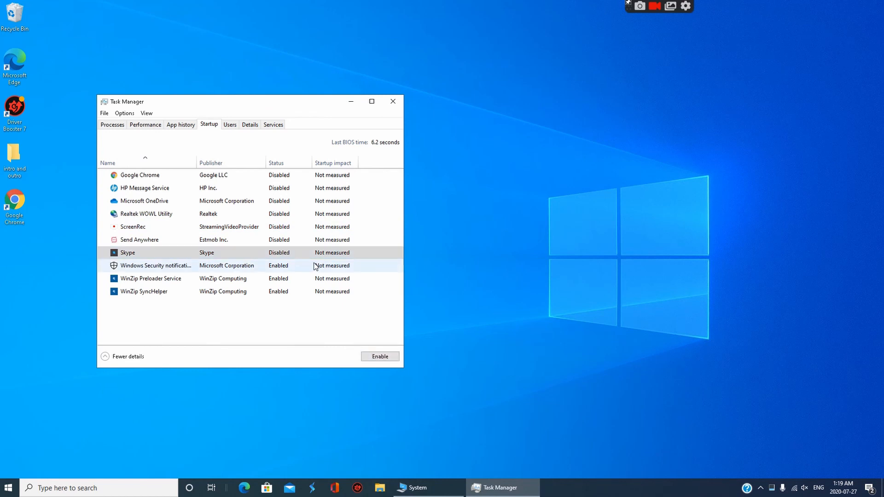
# Disable the Windows Security notification, WinZip Preloader Service and WinZip SyncHelper startup entries, and close Task Manager
pyautogui.click(270, 266)
pyautogui.click(378, 358)
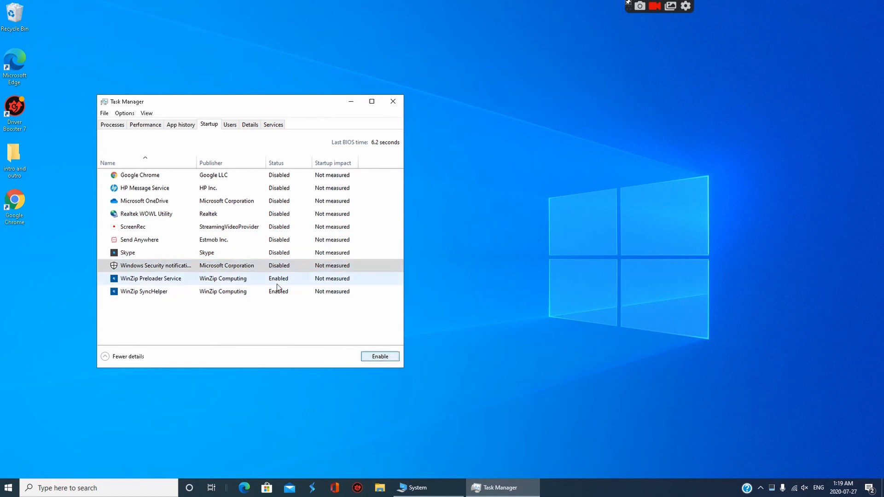
pyautogui.click(278, 280)
pyautogui.click(382, 359)
pyautogui.click(278, 292)
pyautogui.click(387, 358)
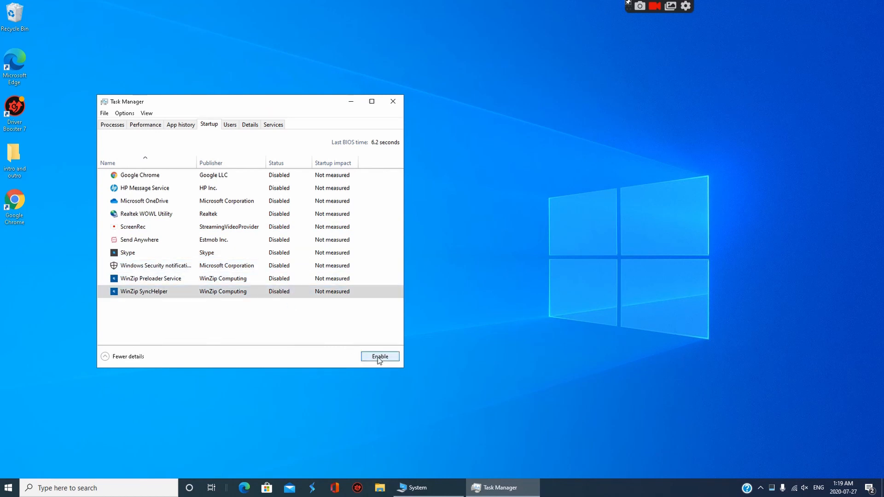
pyautogui.click(393, 101)
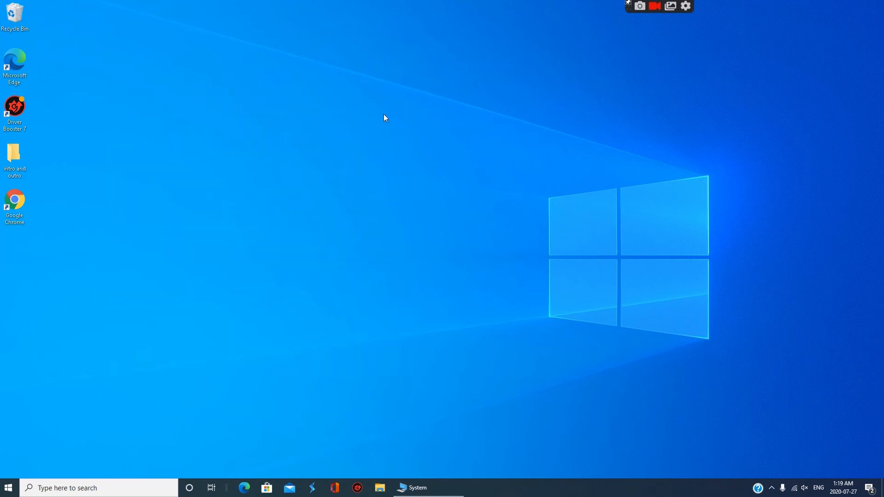